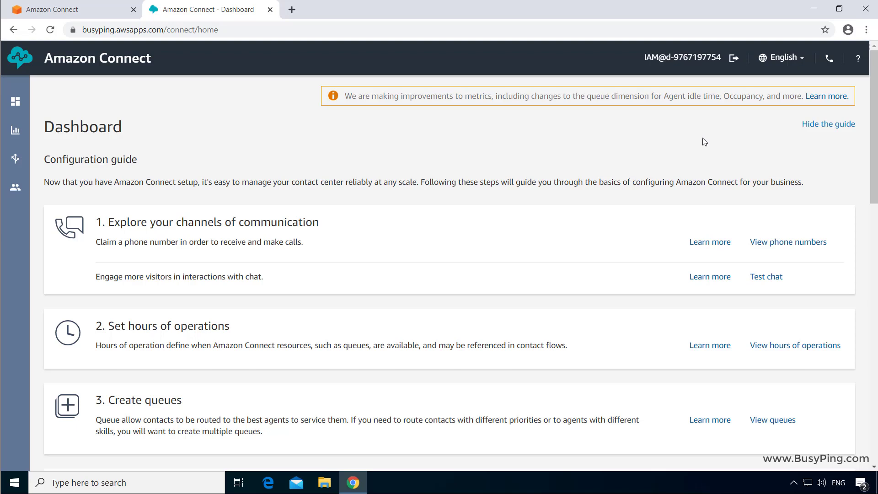
From User management, start adding one new user with the Create option and continue to details
{"action": "mouse_move", "coordinate": [21, 183]}
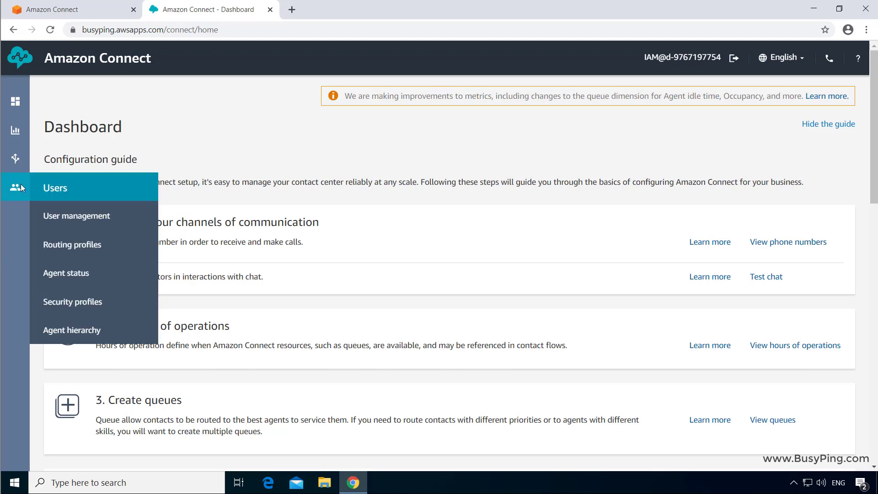
{"action": "left_click", "coordinate": [94, 215]}
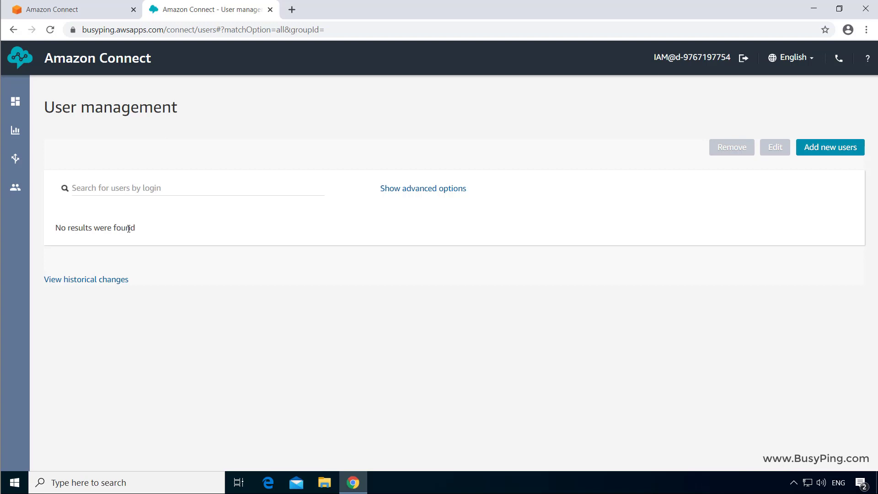
{"action": "left_click", "coordinate": [851, 147]}
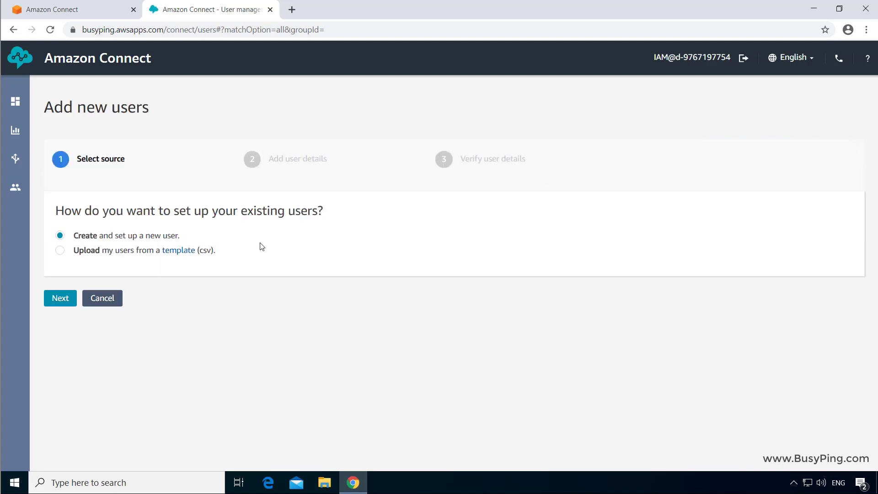
{"action": "left_click", "coordinate": [85, 236]}
{"action": "left_click", "coordinate": [64, 306]}
Fill in the user's first name, last name and login name, and enter the password twice
{"action": "left_click", "coordinate": [125, 228]}
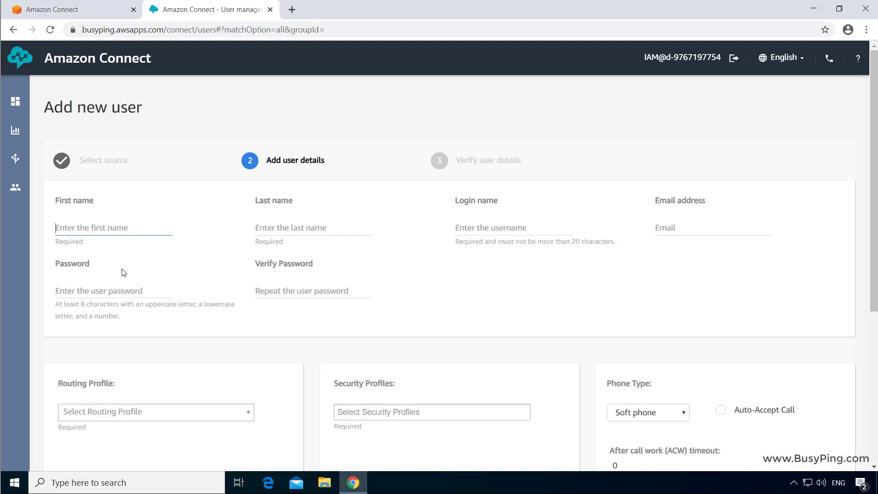
{"action": "type", "text": "John"}
{"action": "key", "text": "Tab"}
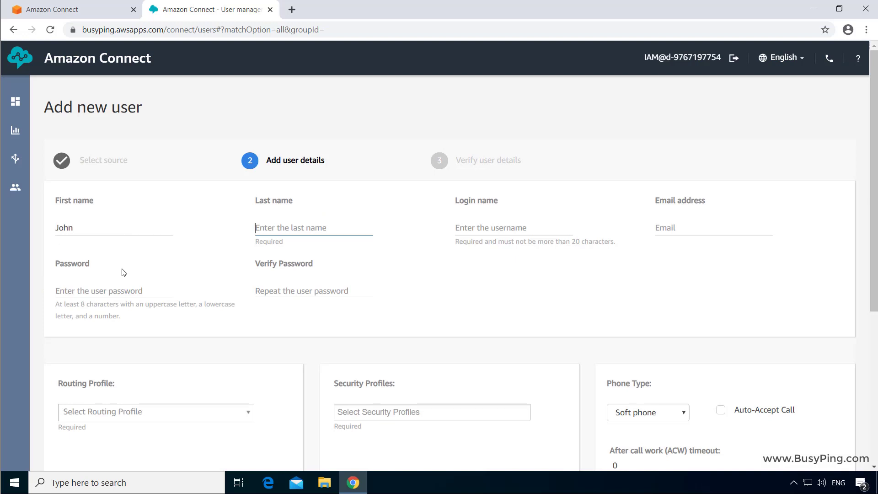
{"action": "type", "text": "Doe"}
{"action": "key", "text": "Tab"}
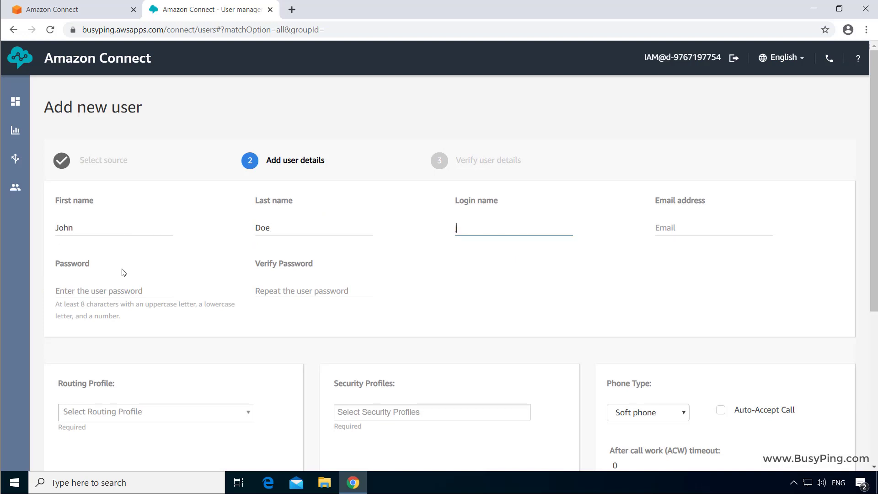
{"action": "type", "text": "johndoe"}
{"action": "left_click", "coordinate": [55, 292]}
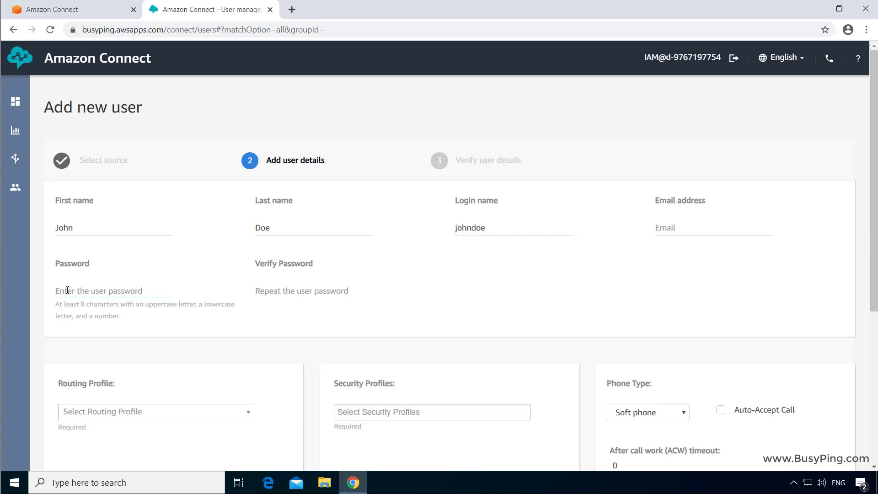
{"action": "type", "text": "•••••••••"}
{"action": "key", "text": "Tab"}
{"action": "type", "text": "•••••••••"}
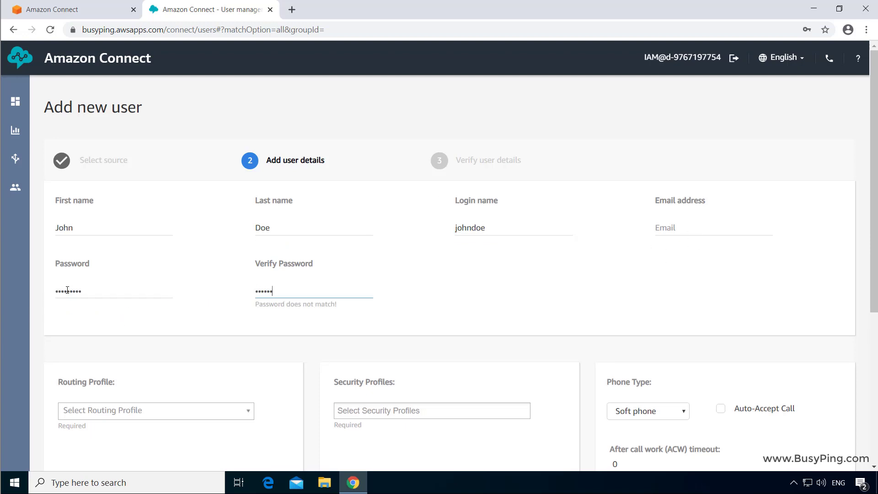
{"action": "key", "text": "Tab"}
Choose Basic Routing Profile as the new user's routing profile
{"action": "scroll", "coordinate": [73, 397], "scroll_direction": "down", "scroll_amount": 5}
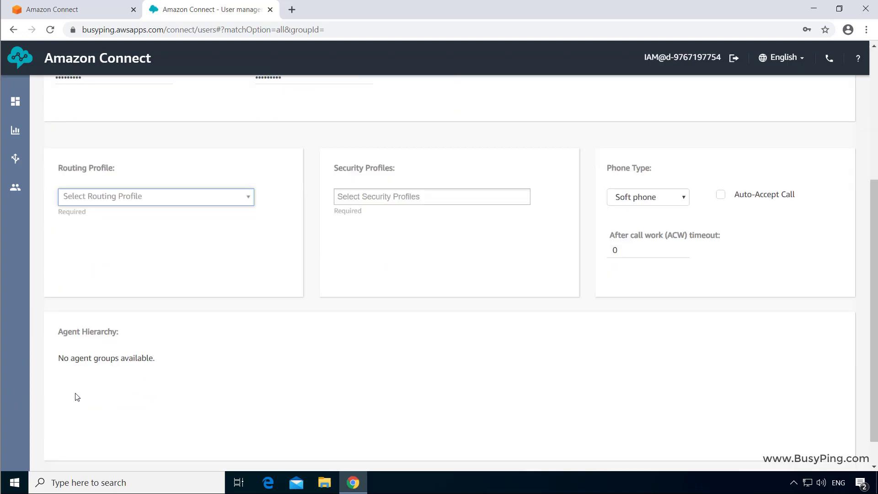
{"action": "scroll", "coordinate": [75, 396], "scroll_direction": "down", "scroll_amount": 1}
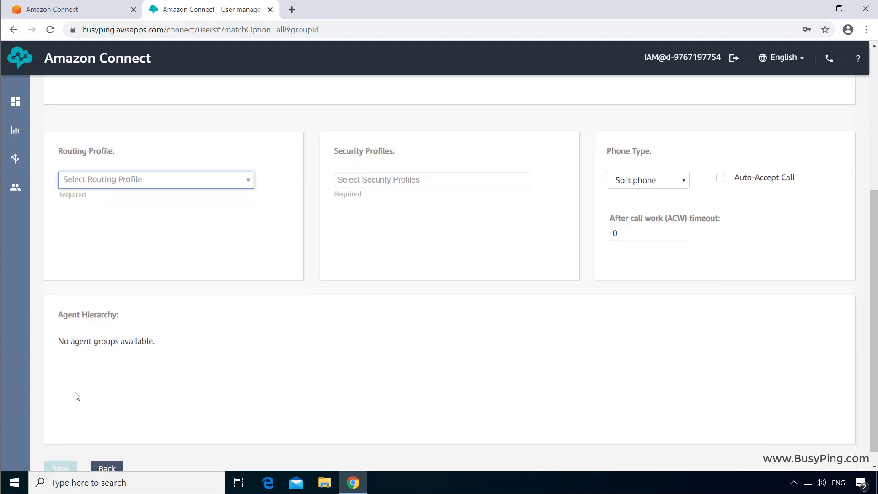
{"action": "left_click", "coordinate": [129, 165]}
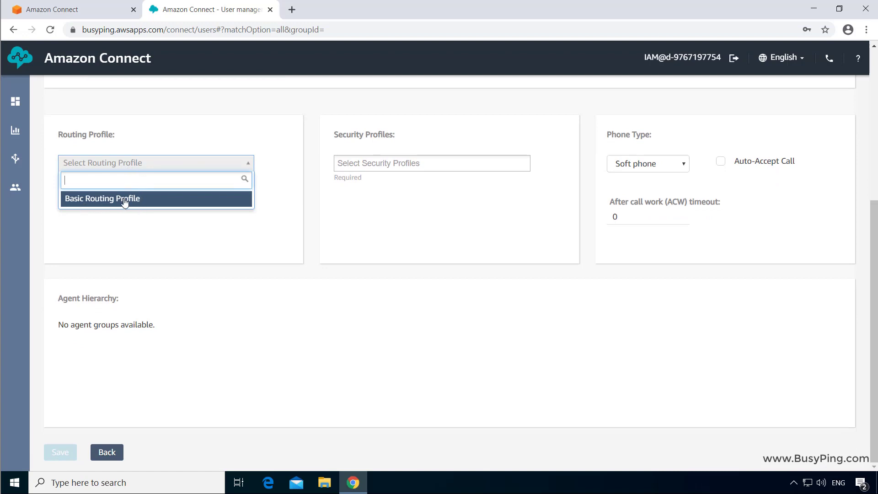
{"action": "left_click", "coordinate": [155, 206]}
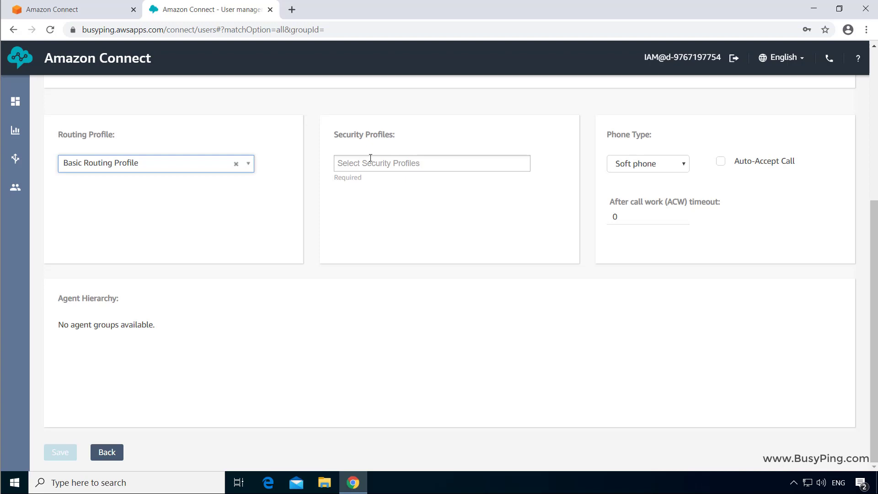
{"action": "left_click", "coordinate": [378, 161]}
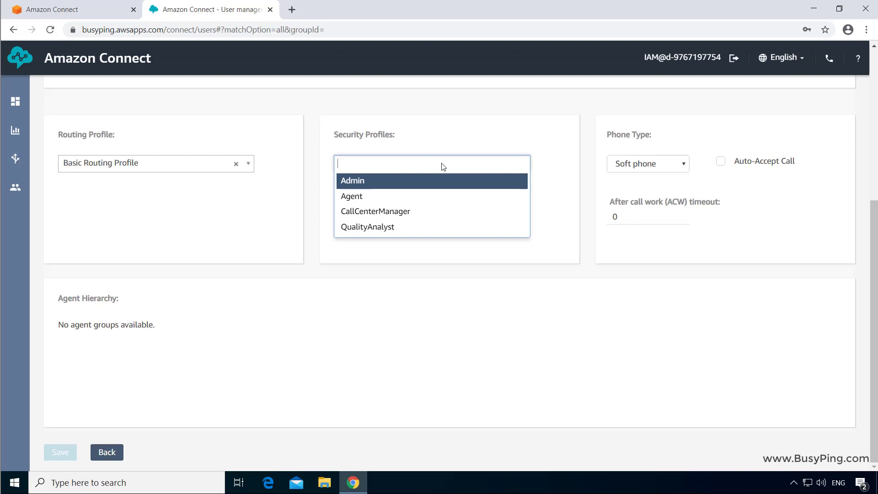
Assign the Agent security profile, adding then removing CallCenterManager and QualityAnalyst
{"action": "left_click", "coordinate": [370, 196]}
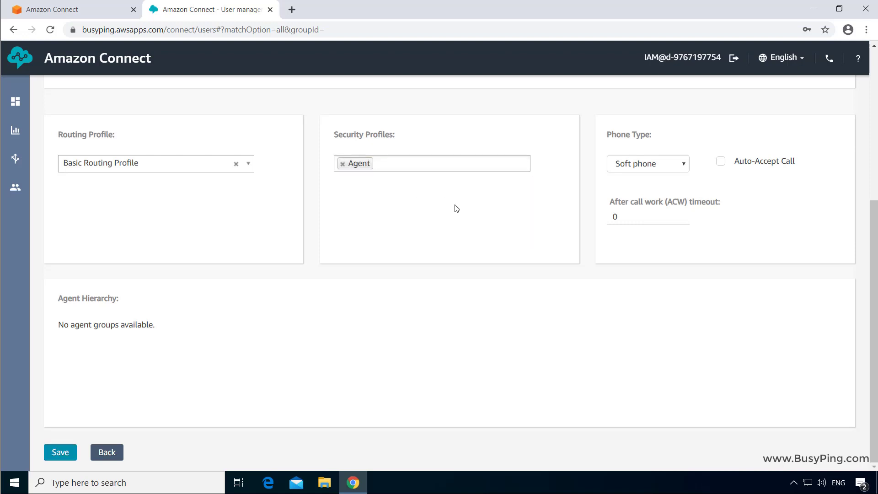
{"action": "left_click", "coordinate": [466, 165]}
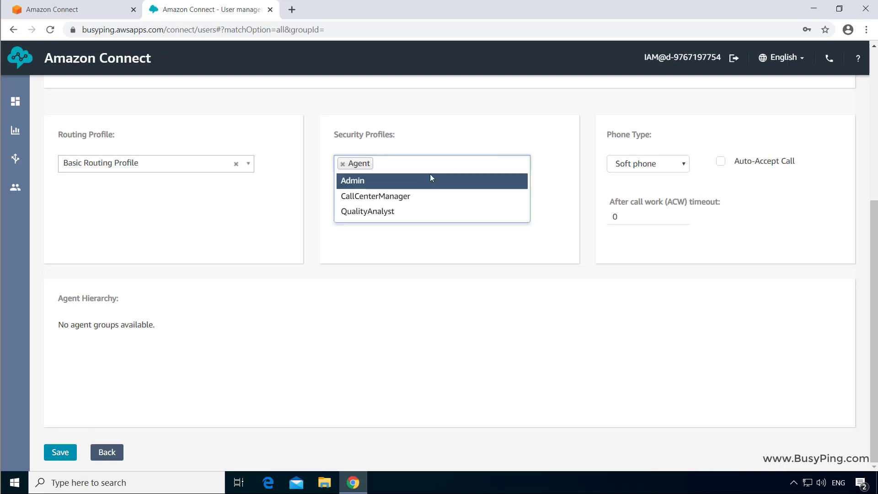
{"action": "left_click", "coordinate": [429, 194]}
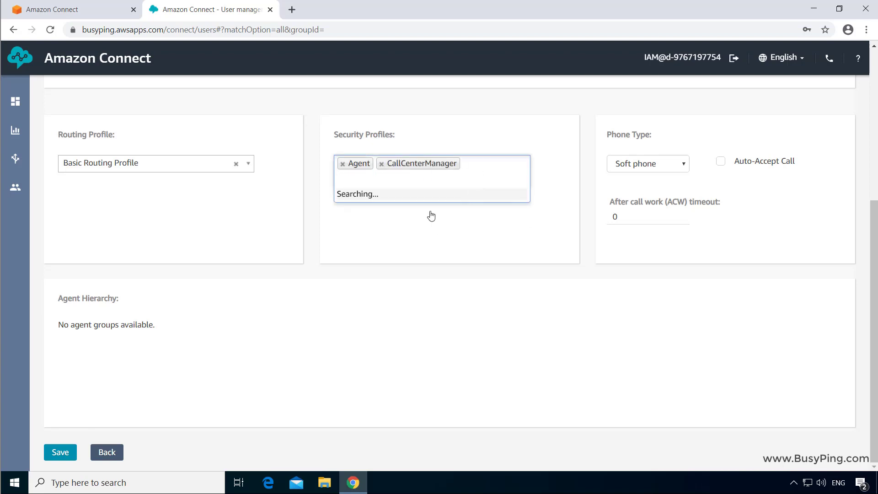
{"action": "left_click", "coordinate": [401, 210]}
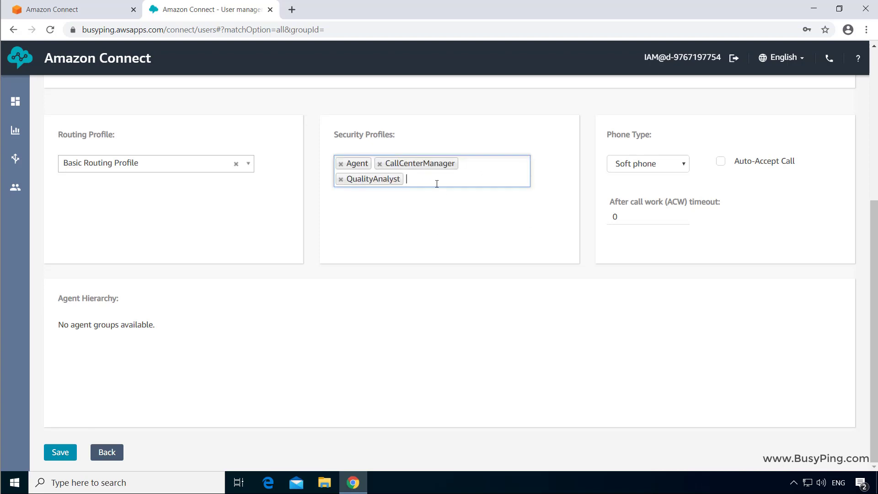
{"action": "left_click", "coordinate": [380, 165]}
{"action": "left_click", "coordinate": [381, 164]}
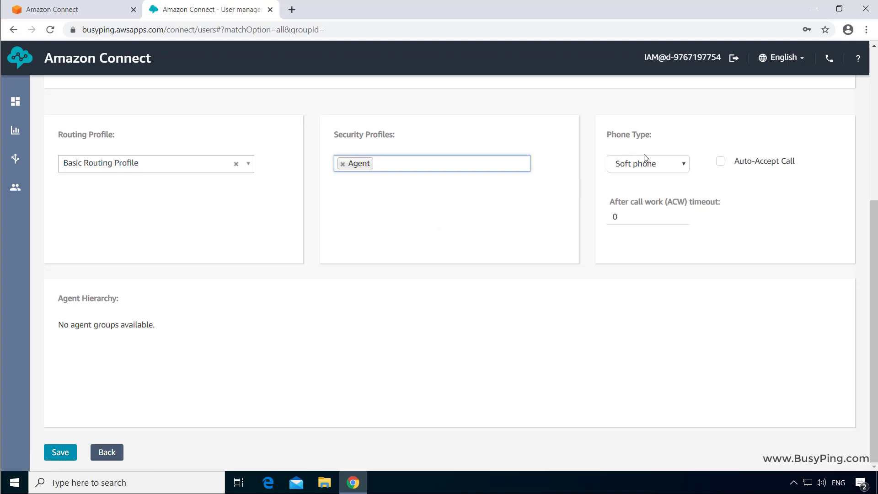
Keep Soft phone as the phone type after briefly switching to Desk phone
{"action": "left_click", "coordinate": [649, 171]}
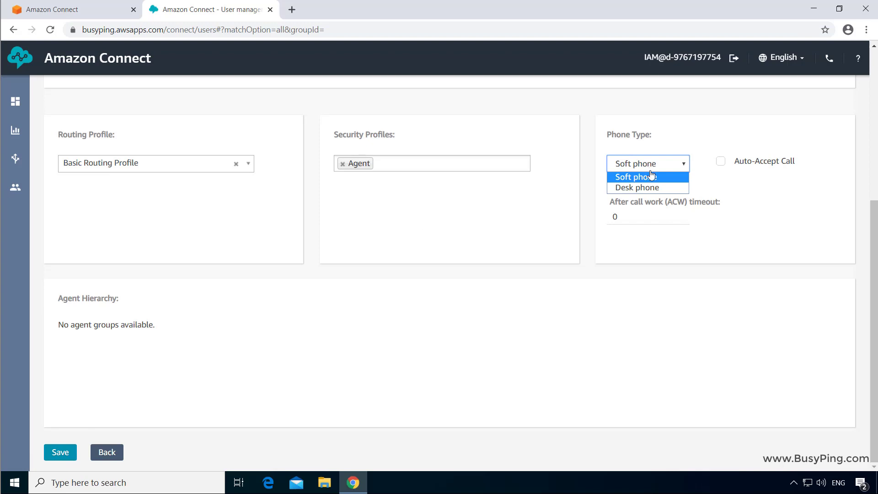
{"action": "left_click", "coordinate": [655, 179]}
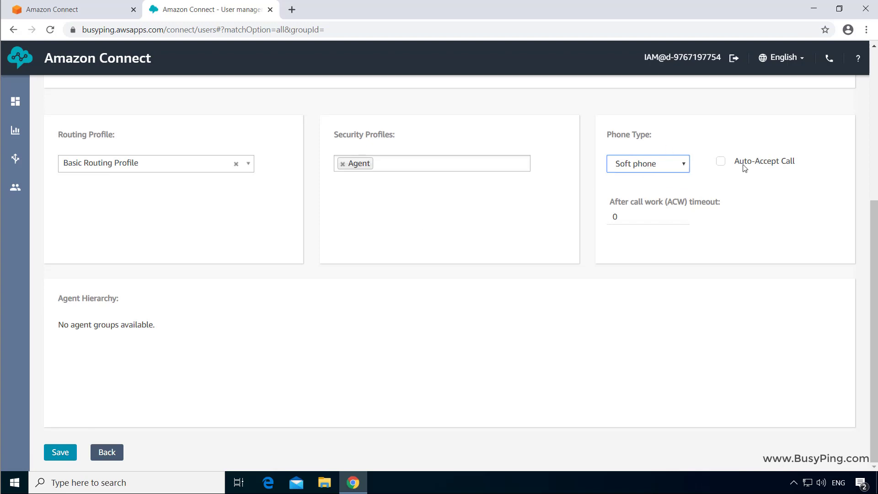
{"action": "left_click", "coordinate": [663, 171]}
{"action": "left_click", "coordinate": [661, 185]}
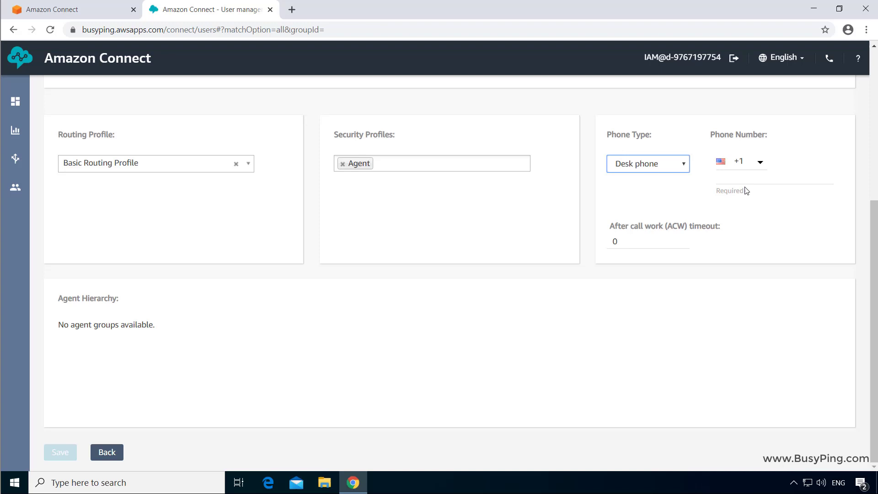
{"action": "left_click", "coordinate": [671, 172]}
{"action": "left_click", "coordinate": [664, 178]}
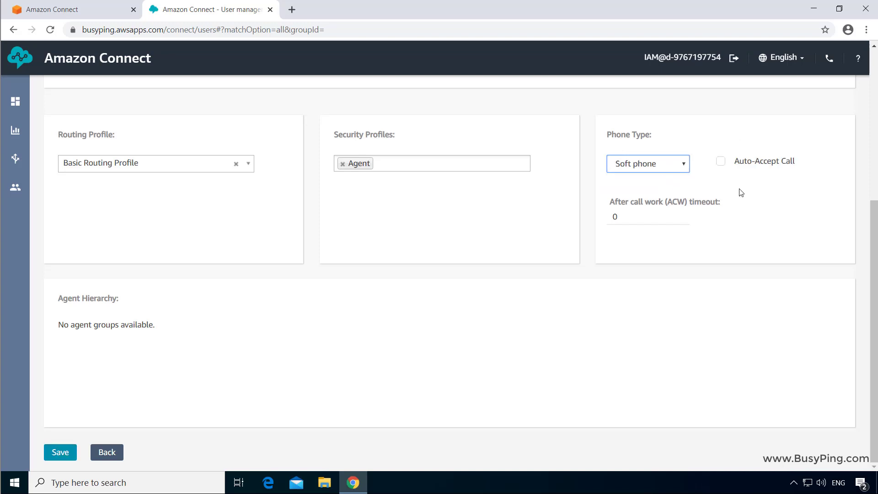
{"action": "left_click_drag", "start_coordinate": [750, 156], "coordinate": [800, 171]}
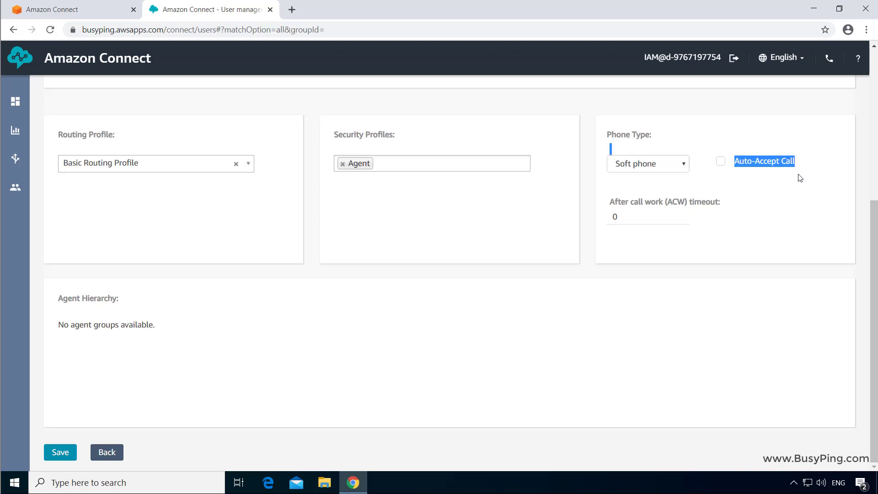
{"action": "left_click", "coordinate": [796, 177]}
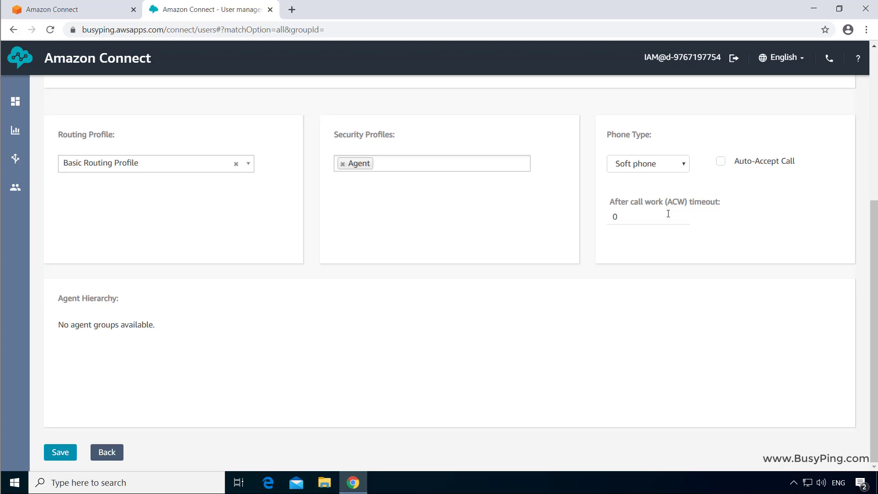
Enter 120 as the after-call work timeout, then erase it
{"action": "left_click_drag", "start_coordinate": [668, 214], "coordinate": [570, 220]}
{"action": "type", "text": "120"}
{"action": "key", "text": "BackSpace"}
{"action": "key", "text": "BackSpace"}
{"action": "key", "text": "BackSpace"}
Set the after-call work timeout to 0 and save the user for verification
{"action": "type", "text": "0"}
{"action": "left_click", "coordinate": [594, 270]}
{"action": "left_click", "coordinate": [46, 450]}
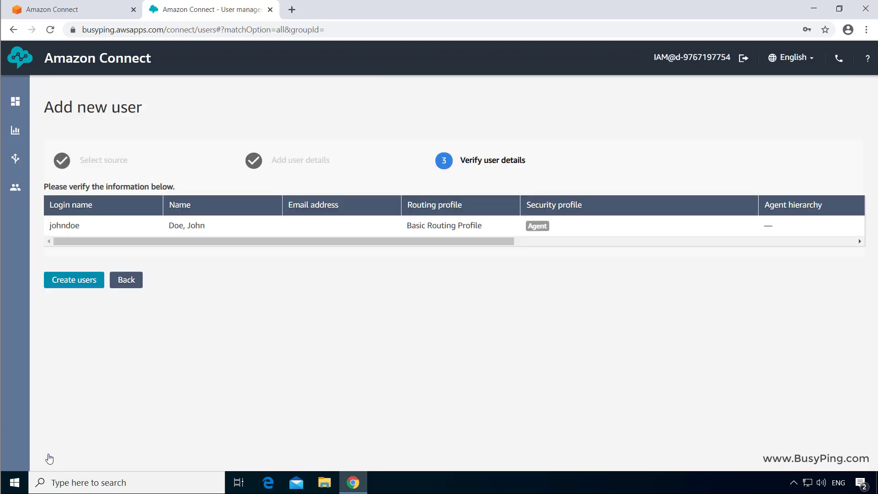
Create the user and return to the User management list
{"action": "left_click", "coordinate": [91, 280]}
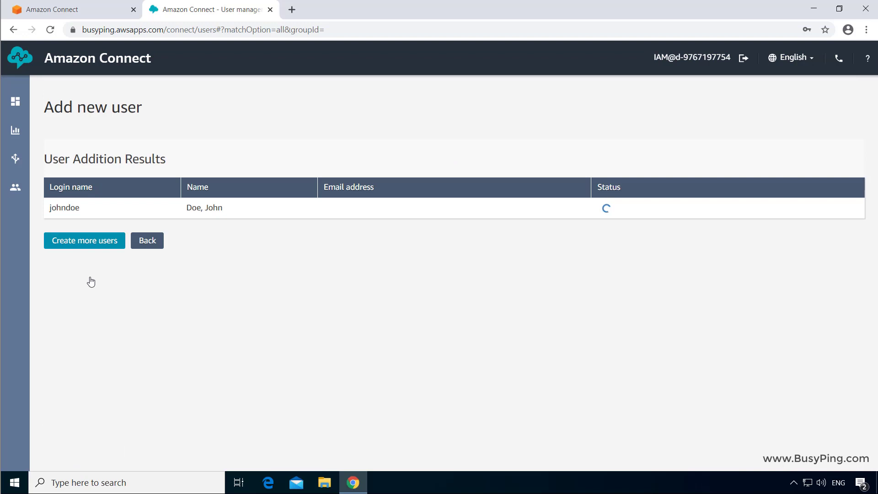
{"action": "left_click_drag", "start_coordinate": [601, 208], "coordinate": [620, 210]}
{"action": "left_click", "coordinate": [625, 214]}
{"action": "left_click", "coordinate": [152, 246]}
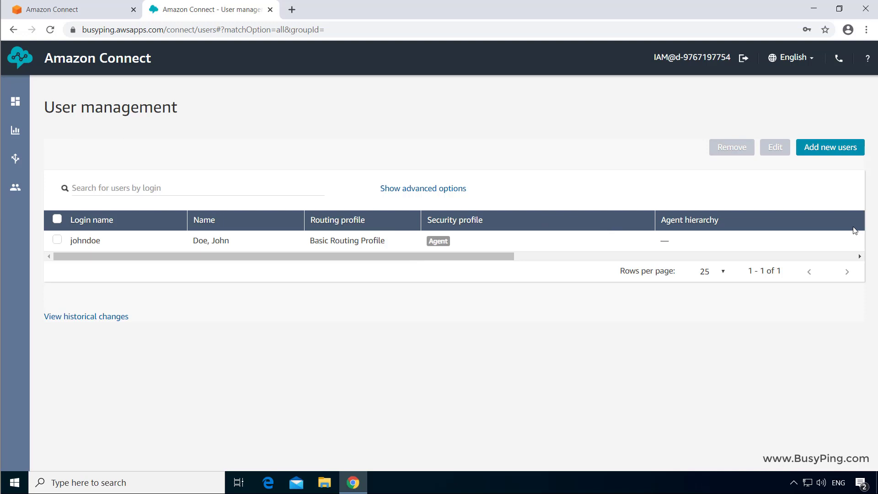
Start another new user and enter its first name, last name and login name
{"action": "left_click", "coordinate": [835, 149]}
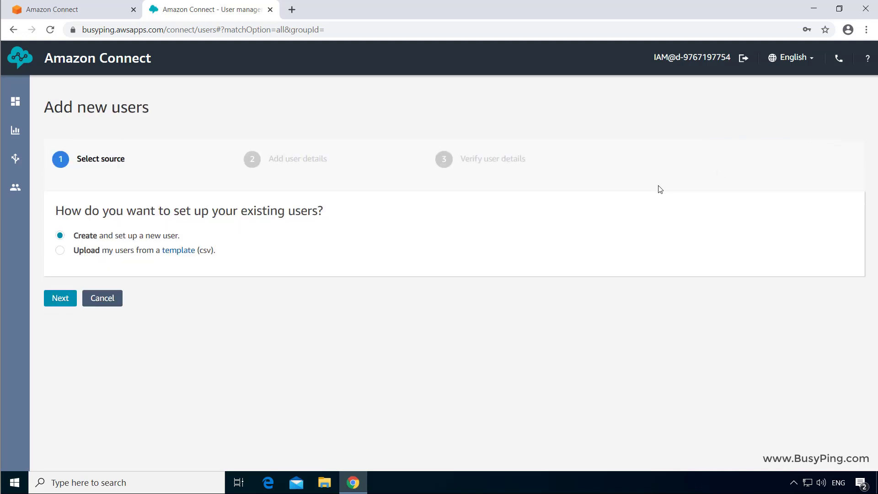
{"action": "left_click", "coordinate": [72, 299]}
{"action": "left_click", "coordinate": [119, 228]}
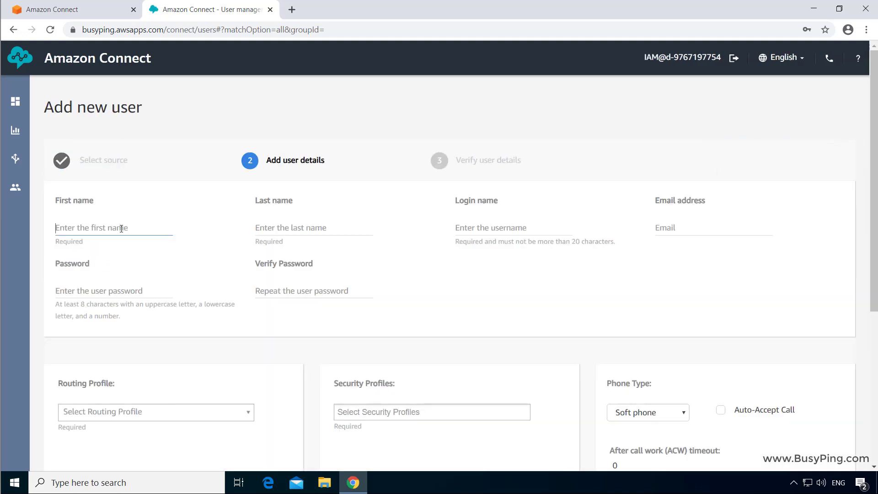
{"action": "key", "text": "Tab"}
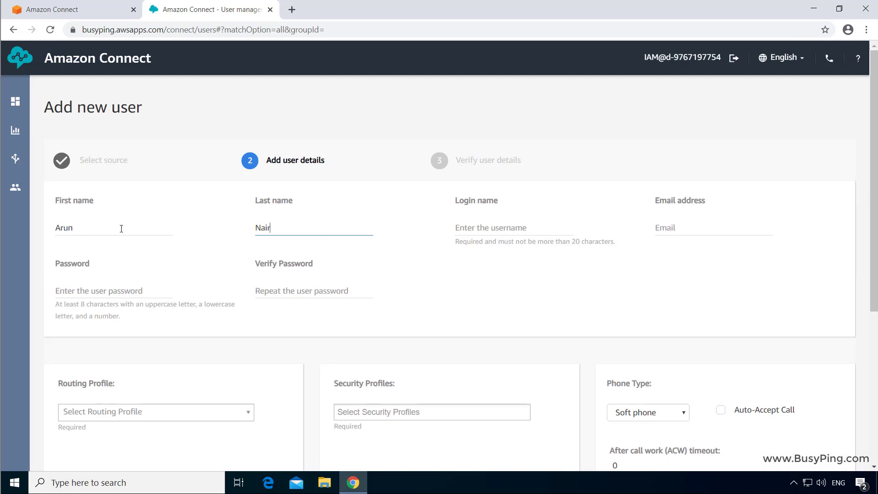
{"action": "key", "text": "Tab"}
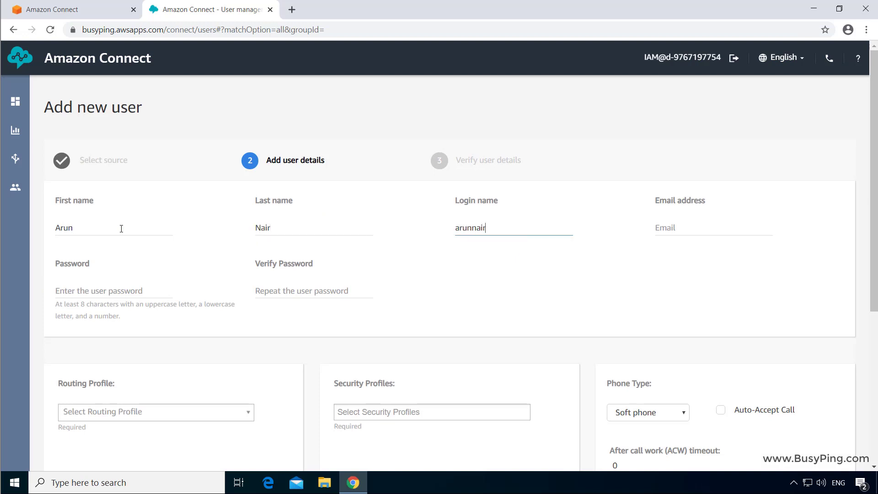
Enter the new user's account password and confirm it
{"action": "left_click", "coordinate": [92, 288]}
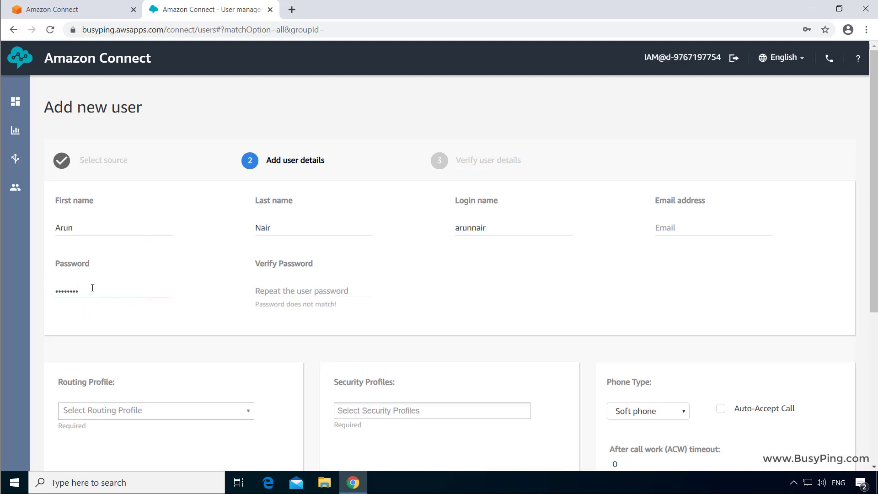
{"action": "key", "text": "Tab"}
Assign Basic Routing Profile and the Admin security profile to the new user
{"action": "left_click", "coordinate": [135, 410]}
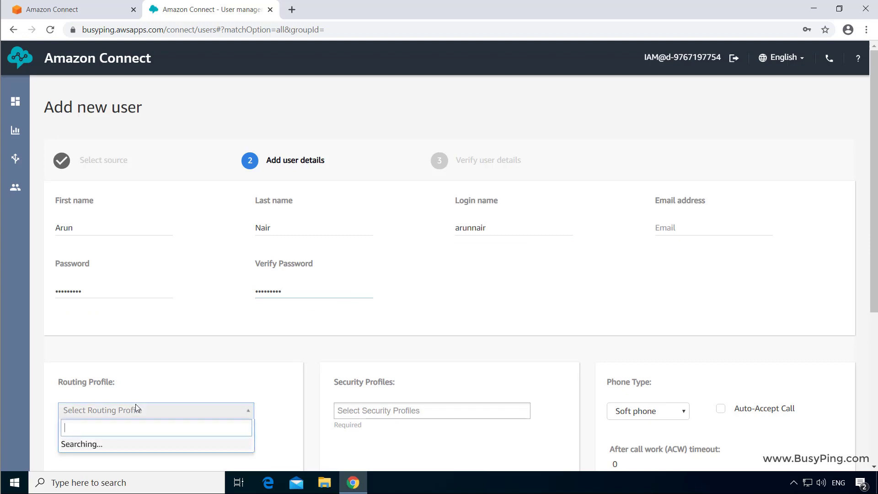
{"action": "left_click", "coordinate": [140, 447]}
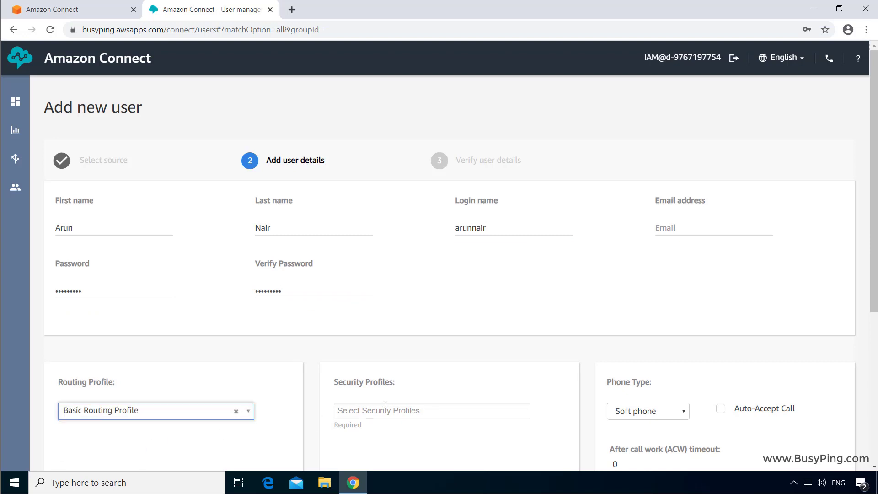
{"action": "scroll", "coordinate": [407, 396], "scroll_direction": "down", "scroll_amount": 3}
{"action": "scroll", "coordinate": [407, 395], "scroll_direction": "down", "scroll_amount": 1}
{"action": "left_click", "coordinate": [461, 239]}
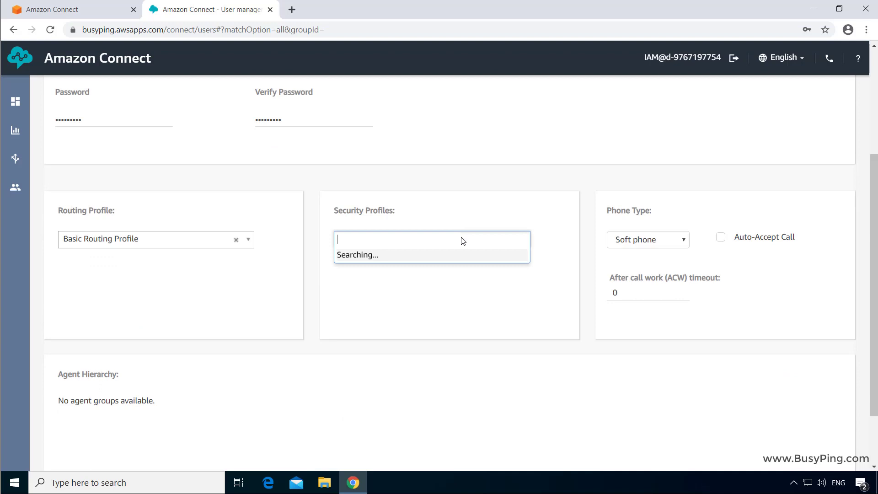
{"action": "left_click", "coordinate": [386, 258]}
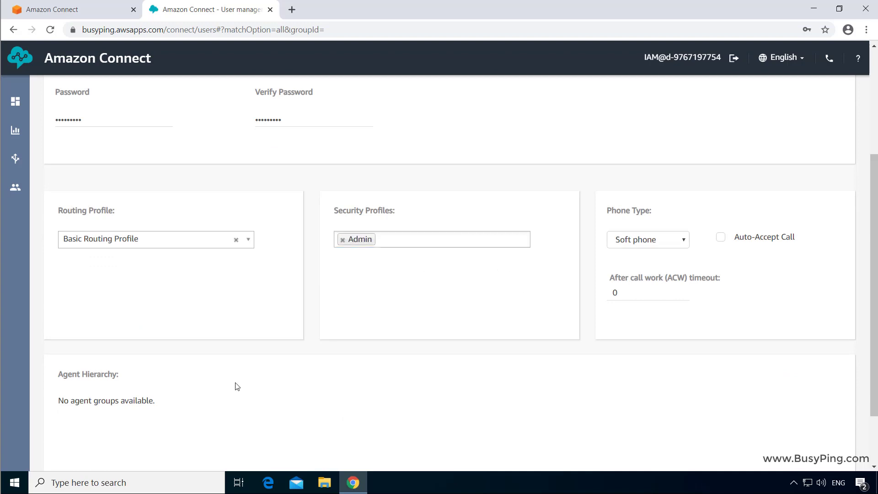
Save, create the second user with the Admin profile, and return to the user list
{"action": "scroll", "coordinate": [112, 439], "scroll_direction": "down", "scroll_amount": 2}
{"action": "left_click", "coordinate": [70, 450]}
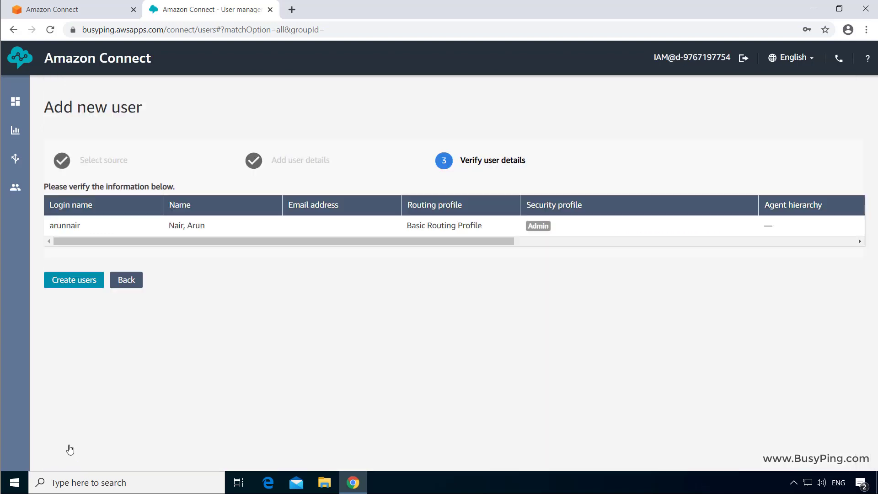
{"action": "left_click", "coordinate": [67, 281]}
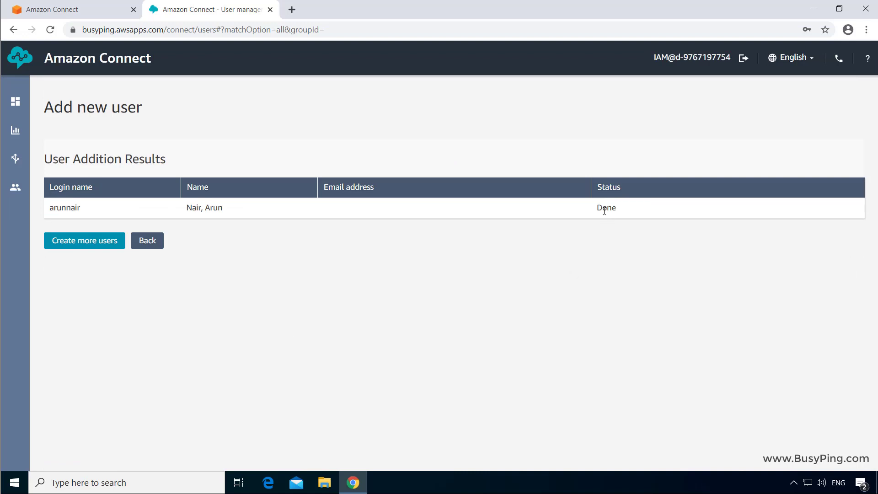
{"action": "left_click", "coordinate": [157, 243]}
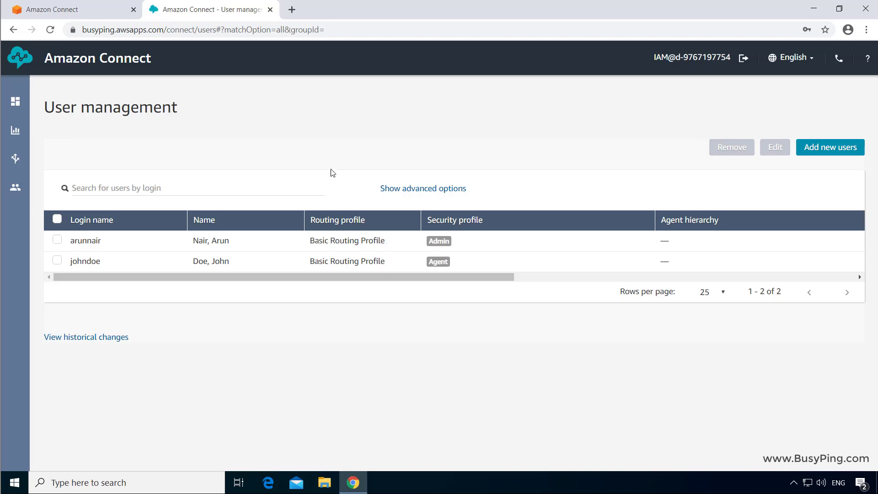
Copy the instance's Login URL from the console and load it in a new incognito window
{"action": "left_click", "coordinate": [107, 13]}
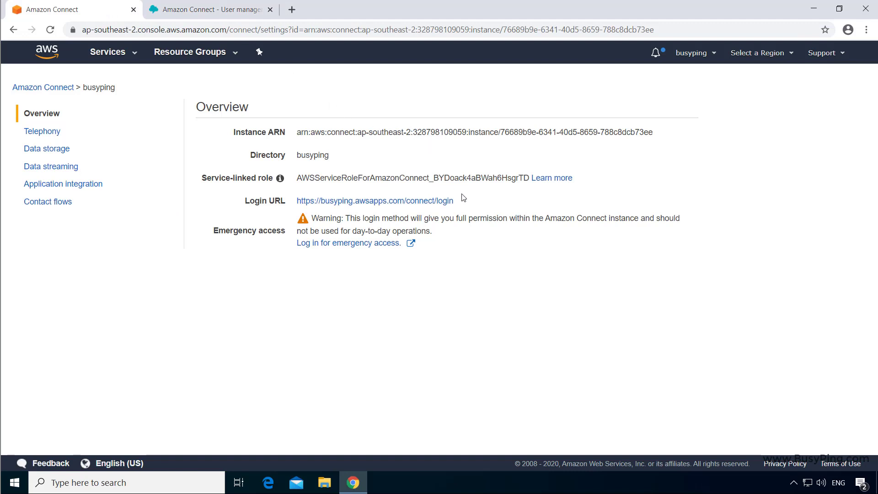
{"action": "left_click_drag", "start_coordinate": [463, 204], "coordinate": [296, 211]}
{"action": "key", "text": "ctrl+c"}
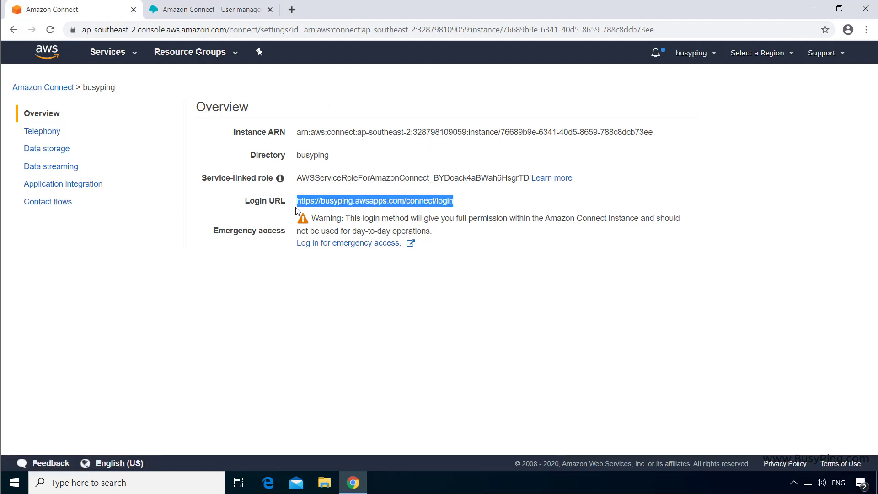
{"action": "left_click", "coordinate": [500, 194]}
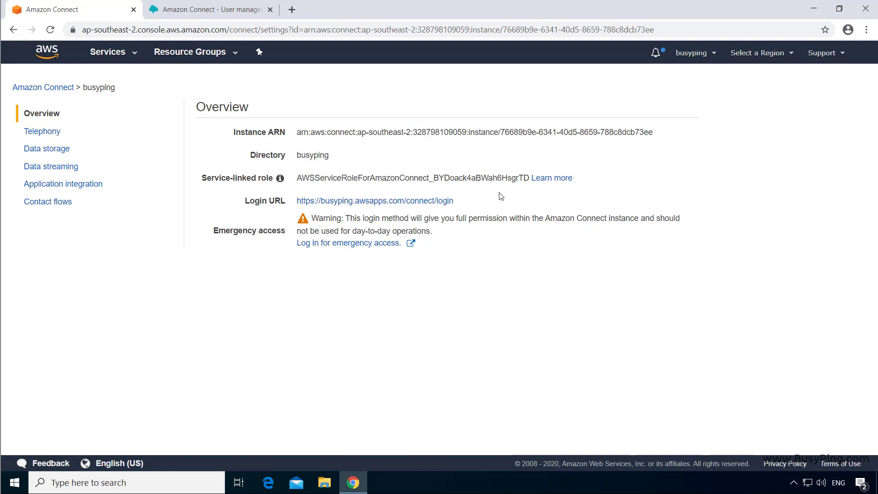
{"action": "left_click", "coordinate": [866, 30]}
{"action": "left_click", "coordinate": [852, 73]}
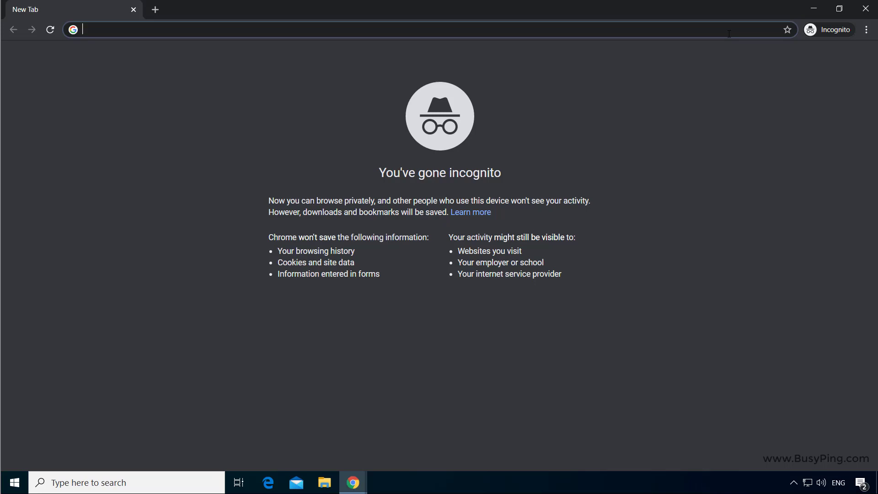
{"action": "key", "text": "ctrl+v"}
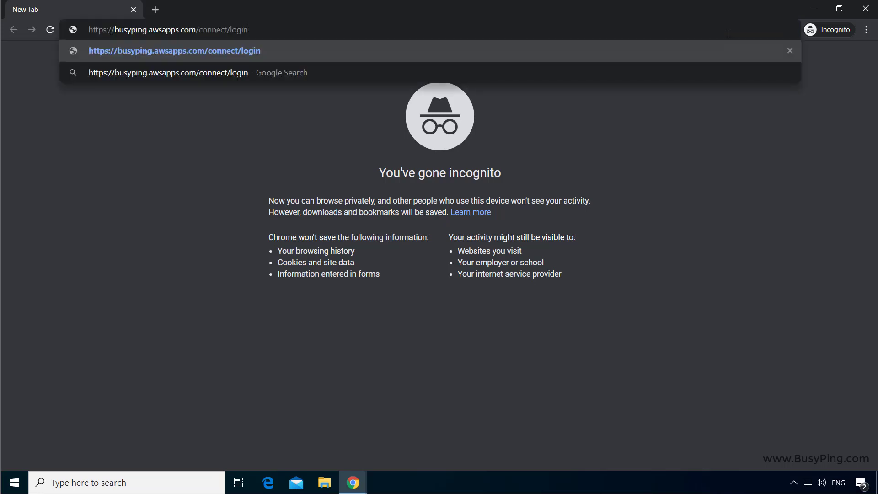
{"action": "key", "text": "Return"}
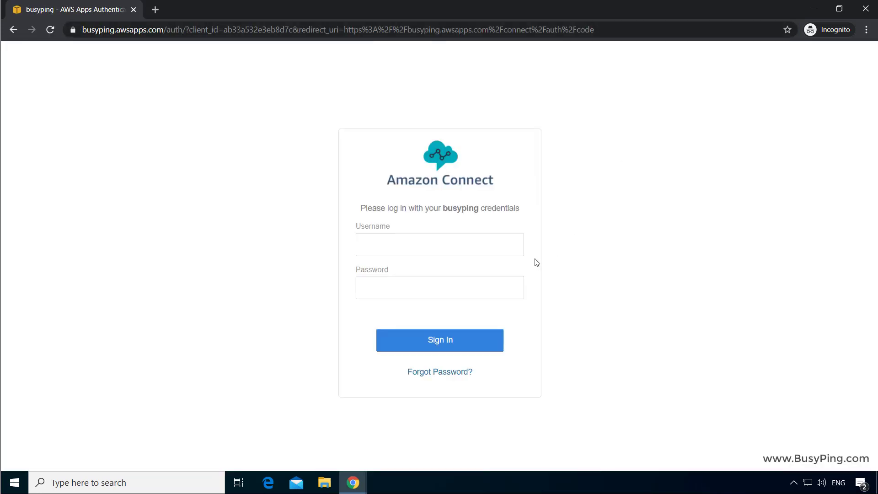
Sign in to the Contact Control Panel as the agent and allow microphone access
{"action": "left_click", "coordinate": [495, 254]}
{"action": "type", "text": "johndoe"}
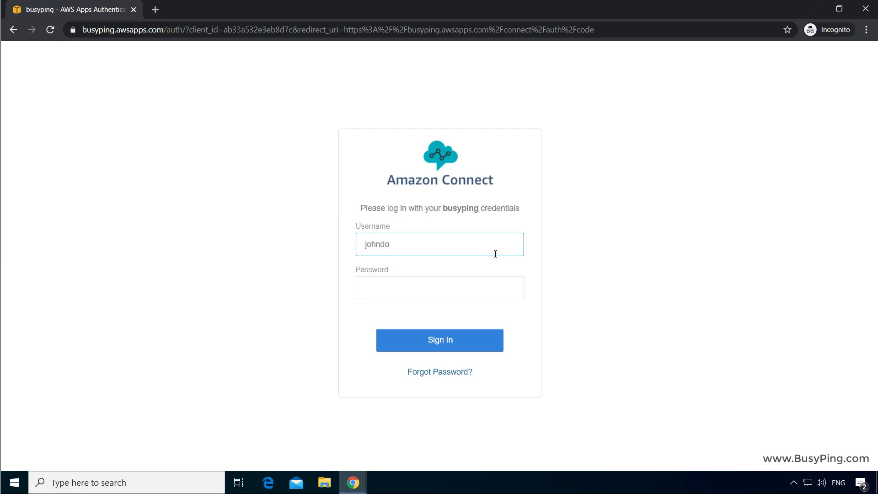
{"action": "key", "text": "Tab"}
{"action": "key", "text": "Return"}
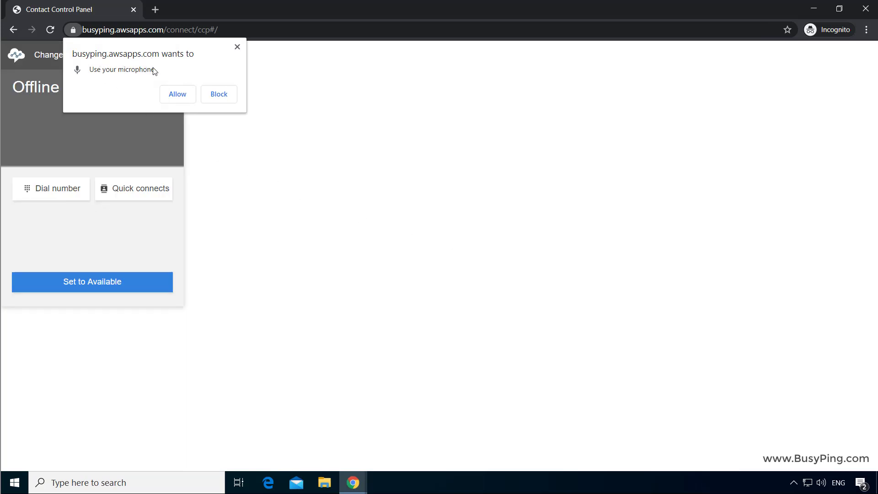
{"action": "left_click", "coordinate": [178, 94]}
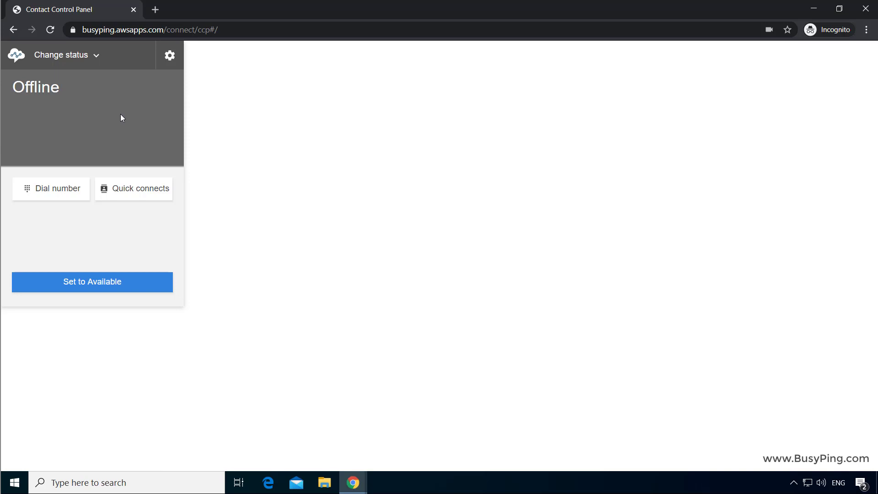
Set the agent's status to Available, then log out
{"action": "left_click", "coordinate": [92, 60]}
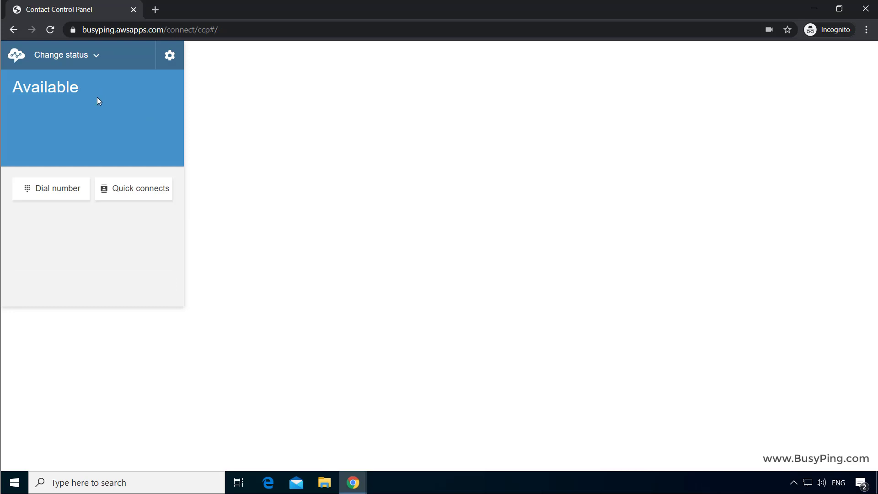
{"action": "left_click", "coordinate": [93, 56]}
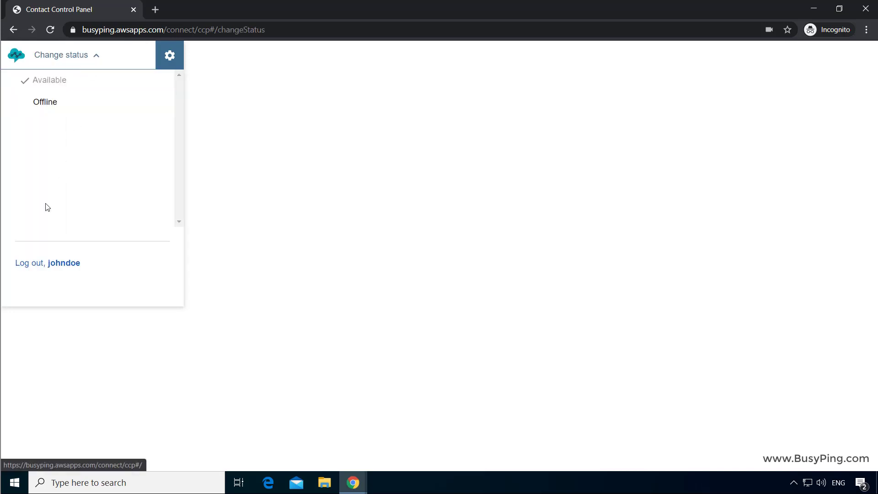
{"action": "left_click", "coordinate": [41, 266]}
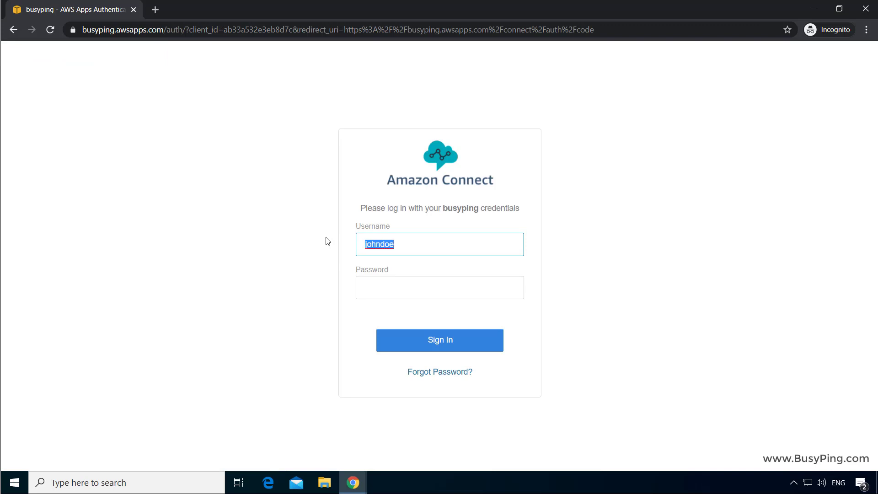
Sign in to the Contact Control Panel with the new admin user's username and password
{"action": "key", "text": "Tab"}
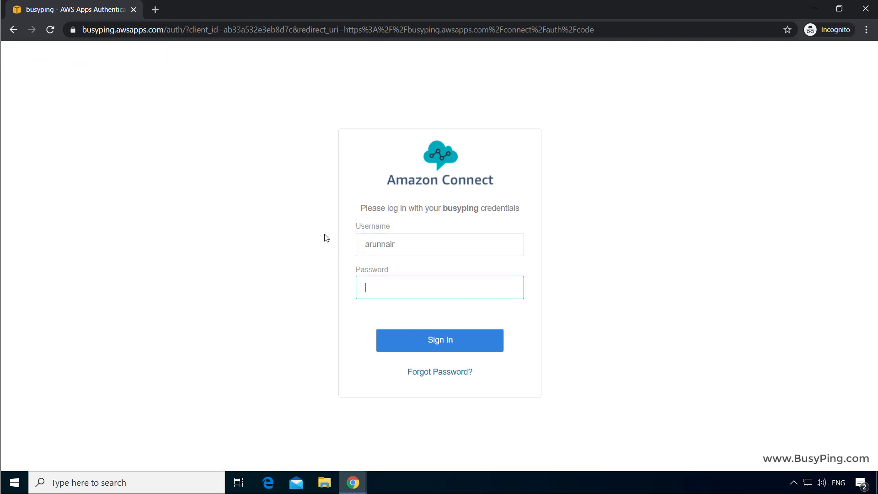
{"action": "type", "text": "•••••••••"}
{"action": "key", "text": "Return"}
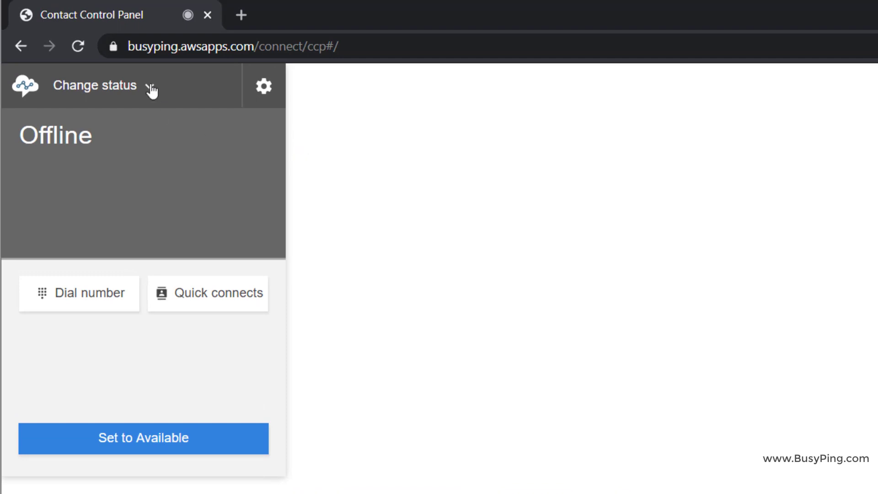
Select the contact control panel part of the instance's /connect address in the address bar
{"action": "left_click_drag", "start_coordinate": [339, 47], "coordinate": [125, 46]}
{"action": "left_click", "coordinate": [326, 90]}
{"action": "left_click_drag", "start_coordinate": [340, 47], "coordinate": [127, 48]}
{"action": "left_click", "coordinate": [376, 37]}
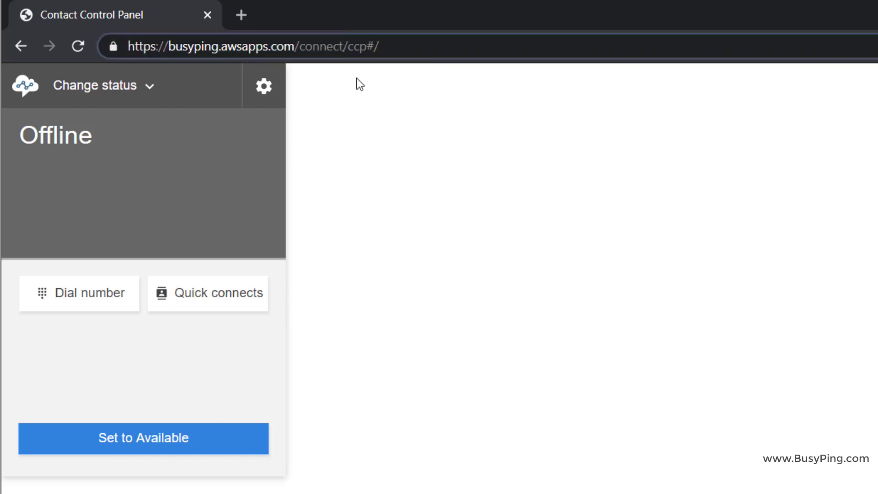
{"action": "left_click", "coordinate": [350, 141]}
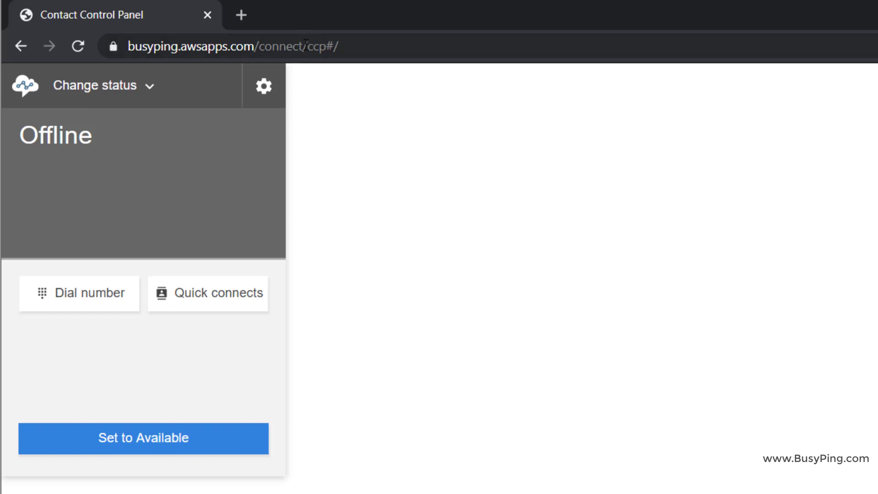
{"action": "left_click_drag", "start_coordinate": [303, 46], "coordinate": [628, 36]}
Load the admin site without /ccp#/, view the BasicQueue queues list, then sign out
{"action": "key", "text": "BackSpace"}
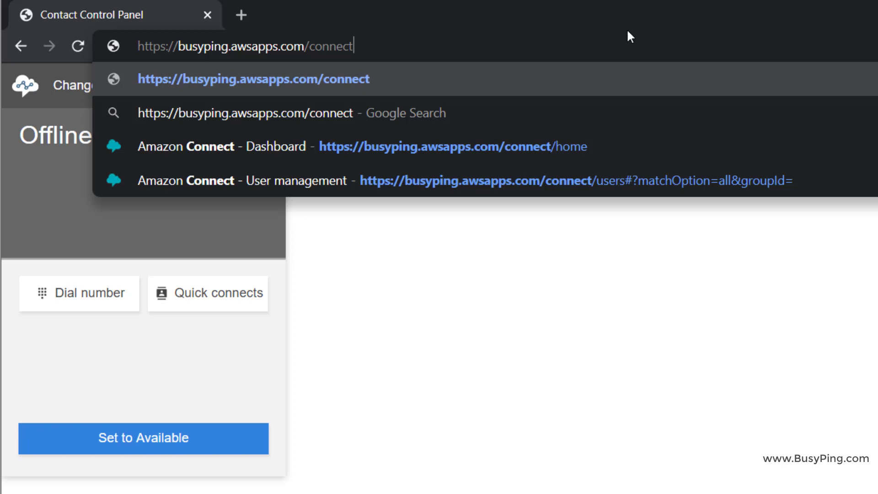
{"action": "key", "text": "Return"}
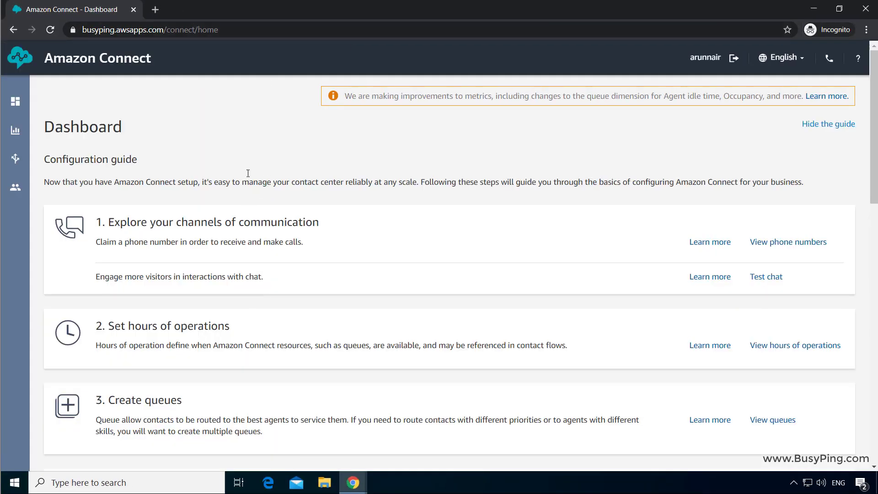
{"action": "scroll", "coordinate": [254, 204], "scroll_direction": "down", "scroll_amount": 3}
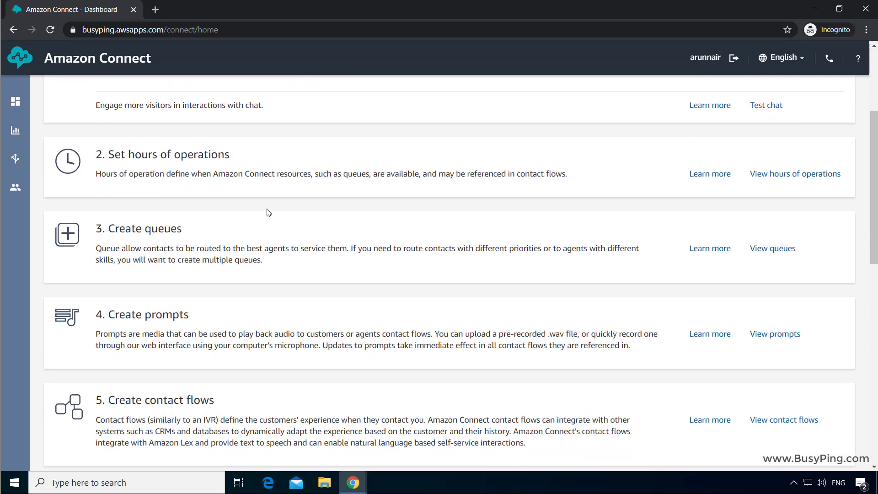
{"action": "left_click", "coordinate": [783, 310]}
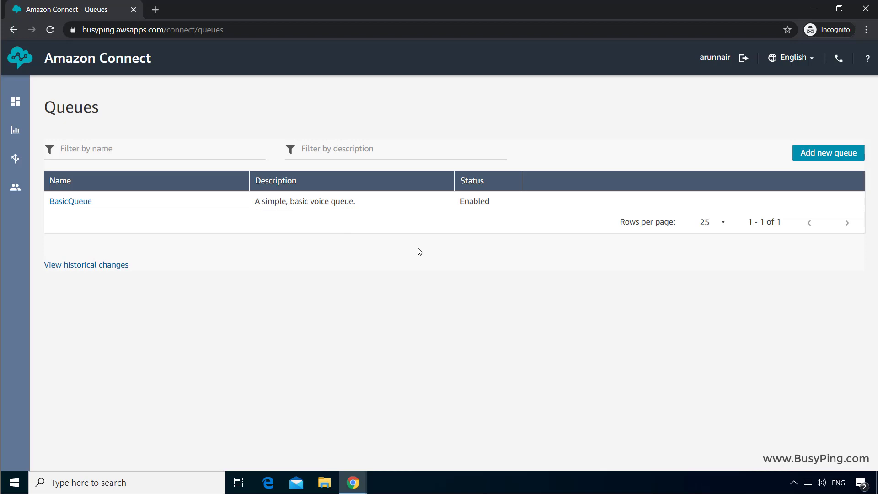
{"action": "left_click", "coordinate": [17, 59]}
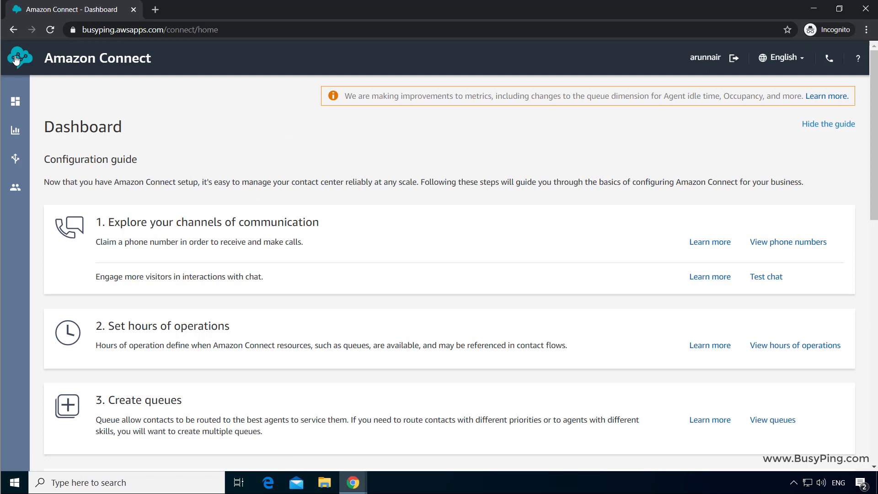
{"action": "left_click", "coordinate": [736, 60]}
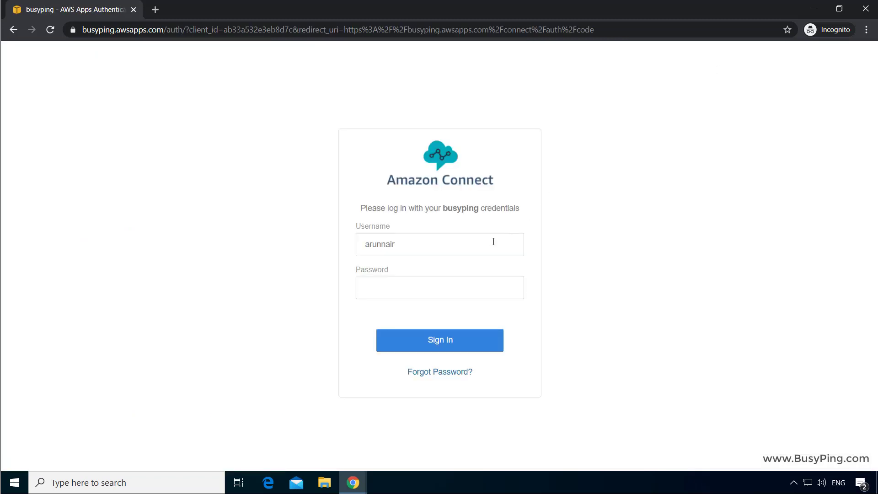
Sign in with the agent user's username and password
{"action": "left_click_drag", "start_coordinate": [492, 241], "coordinate": [307, 247]}
{"action": "type", "text": "johnd"}
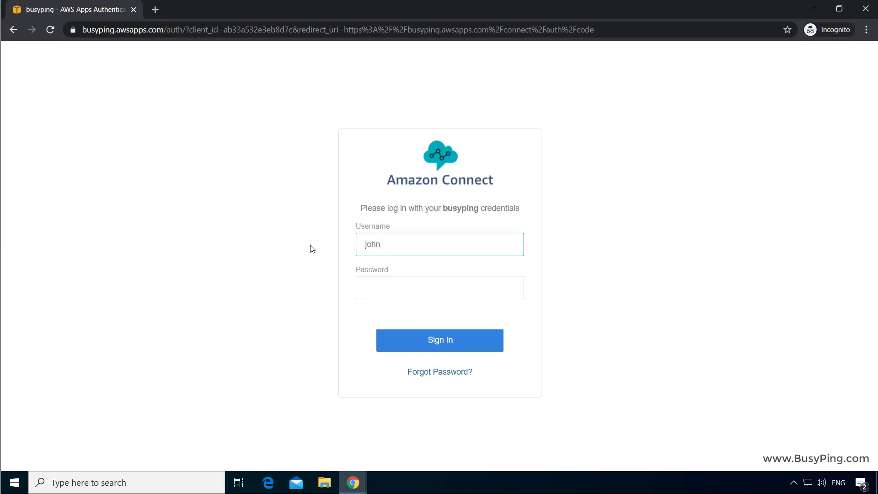
{"action": "type", "text": "oe"}
{"action": "key", "text": "Tab"}
{"action": "type", "text": "•"}
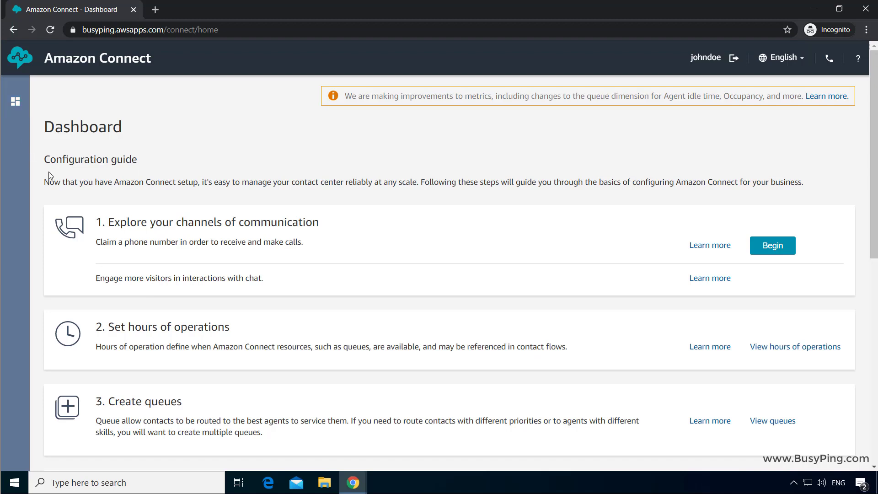
Try the queues page as the agent (Error 403), then open and close the CCP
{"action": "left_click", "coordinate": [781, 421]}
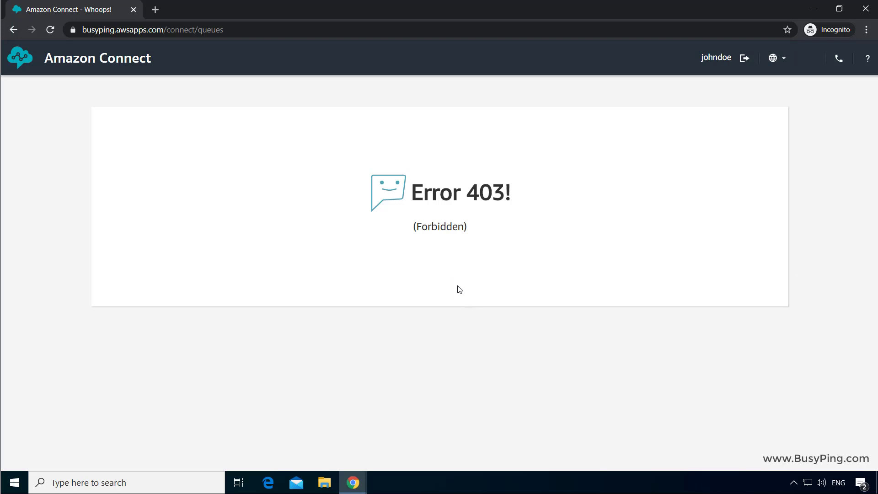
{"action": "left_click", "coordinate": [839, 58]}
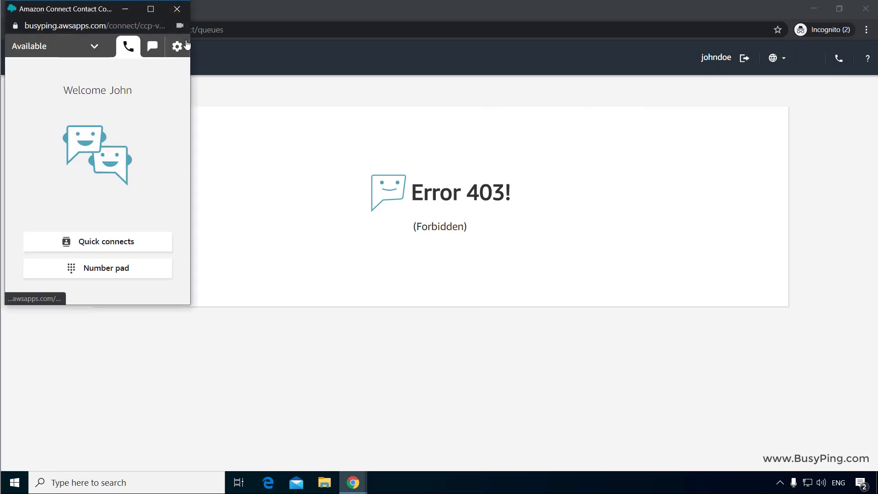
{"action": "left_click", "coordinate": [177, 9]}
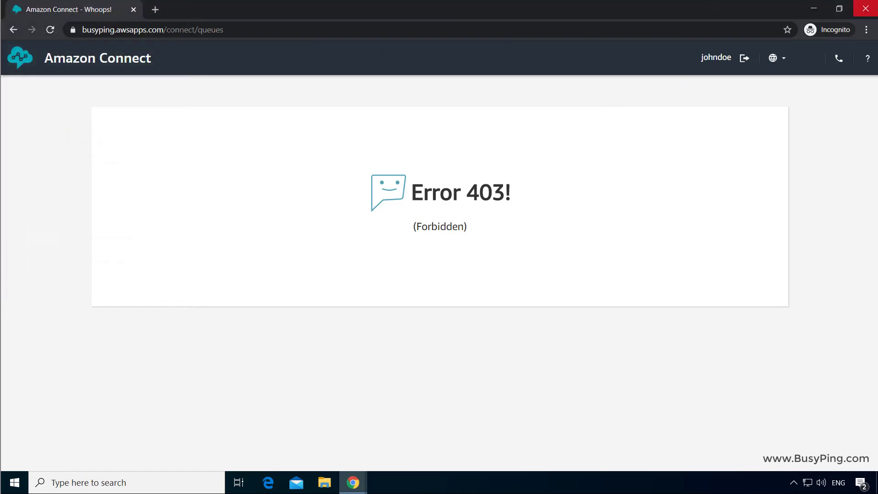
Close the agent's incognito window and go to Users > Security profiles in the admin window
{"action": "left_click", "coordinate": [865, 8]}
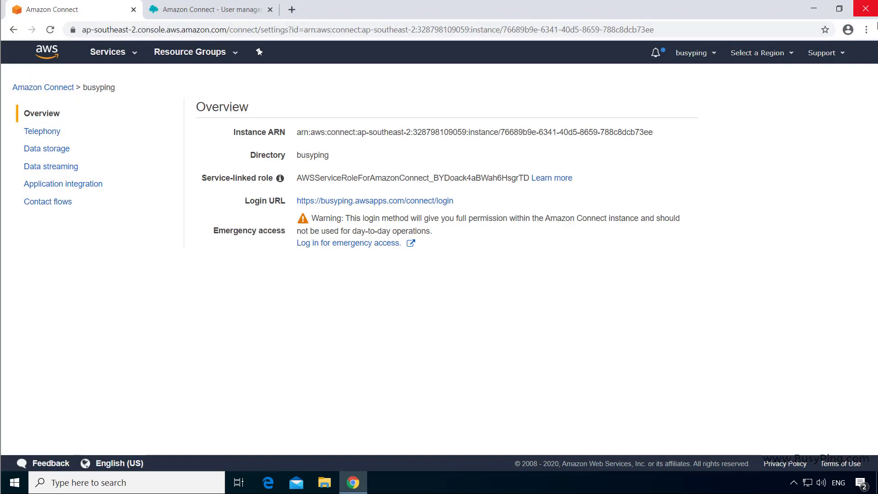
{"action": "left_click", "coordinate": [176, 9]}
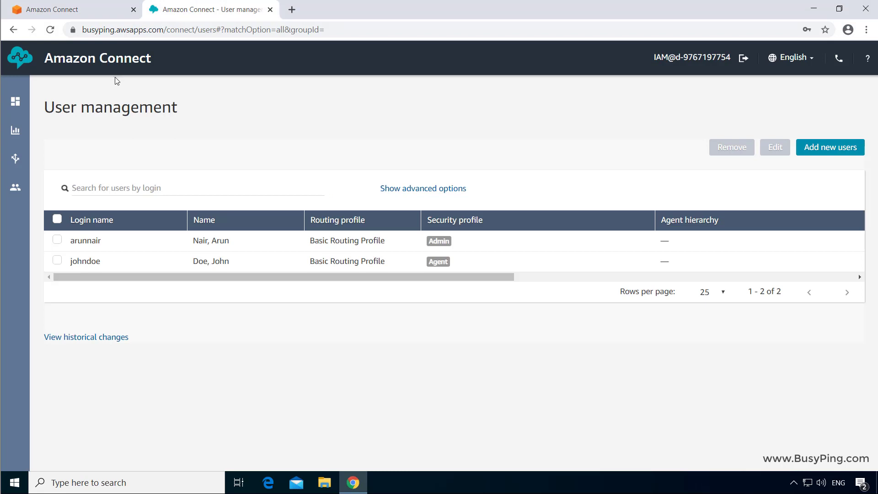
{"action": "mouse_move", "coordinate": [22, 194]}
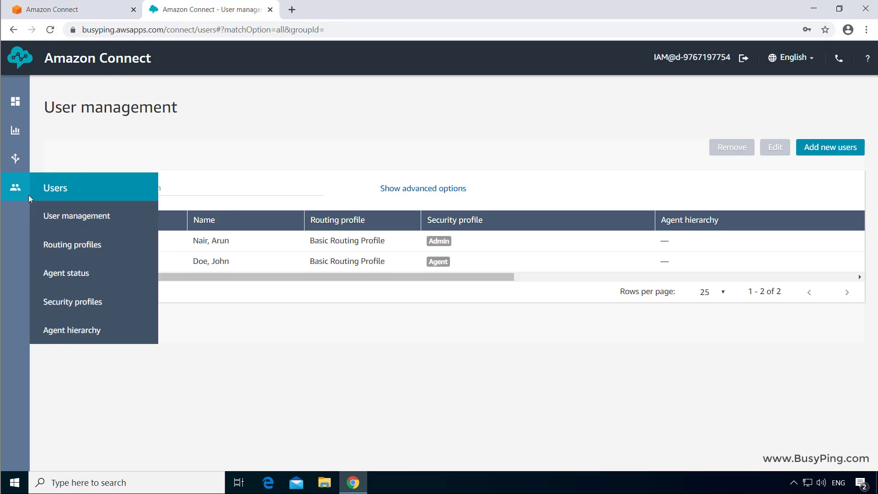
{"action": "left_click", "coordinate": [75, 309]}
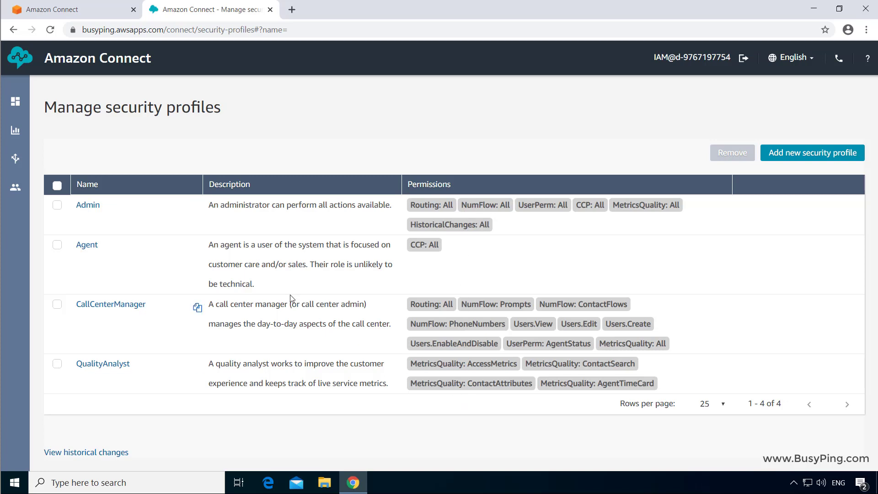
Open the Agent security profile and review its name and description
{"action": "left_click", "coordinate": [94, 248]}
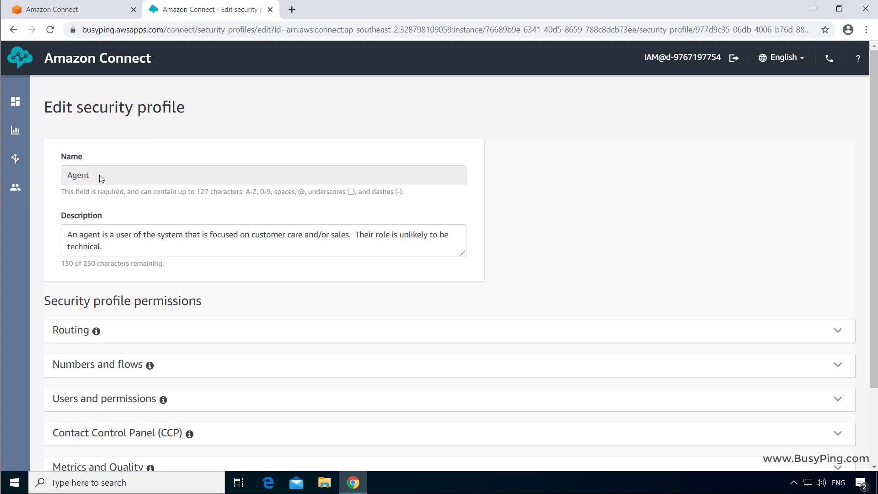
{"action": "double_click", "coordinate": [100, 174]}
{"action": "scroll", "coordinate": [244, 187], "scroll_direction": "down", "scroll_amount": 1}
{"action": "left_click_drag", "start_coordinate": [242, 186], "coordinate": [118, 176]}
{"action": "left_click", "coordinate": [195, 184]}
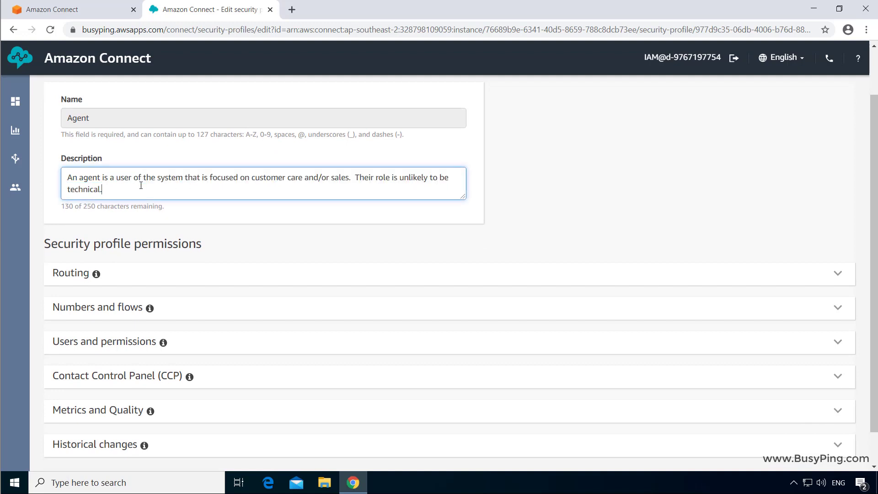
{"action": "scroll", "coordinate": [157, 196], "scroll_direction": "down", "scroll_amount": 1}
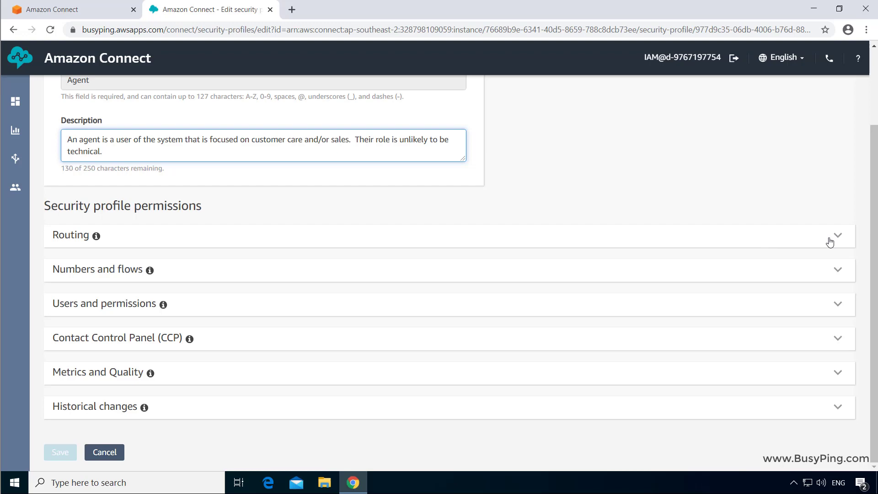
Expand the Routing, Numbers and flows, Users and permissions, CCP, Metrics and Quality, and Historical changes sections
{"action": "left_click", "coordinate": [838, 237]}
{"action": "scroll", "coordinate": [842, 292], "scroll_direction": "down", "scroll_amount": 2}
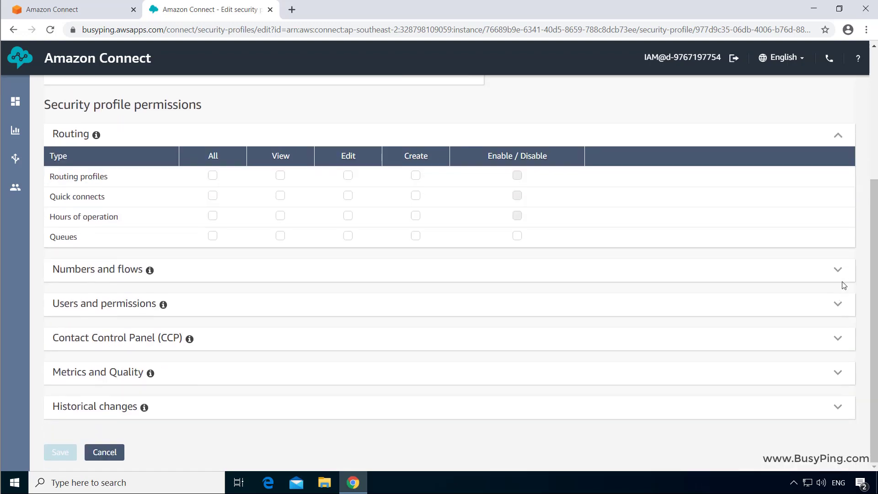
{"action": "left_click", "coordinate": [841, 268]}
{"action": "scroll", "coordinate": [842, 288], "scroll_direction": "down", "scroll_amount": 2}
{"action": "left_click", "coordinate": [842, 311]}
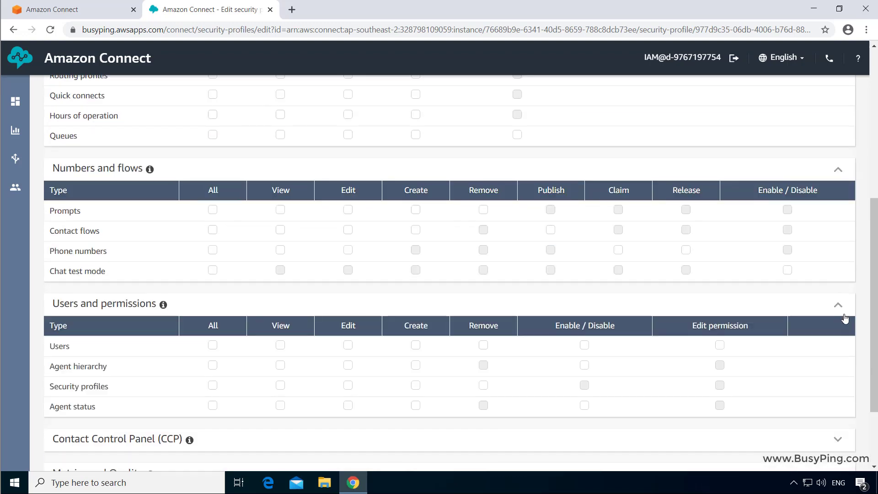
{"action": "scroll", "coordinate": [844, 318], "scroll_direction": "down", "scroll_amount": 2}
{"action": "left_click", "coordinate": [840, 337]}
{"action": "scroll", "coordinate": [840, 346], "scroll_direction": "down", "scroll_amount": 1}
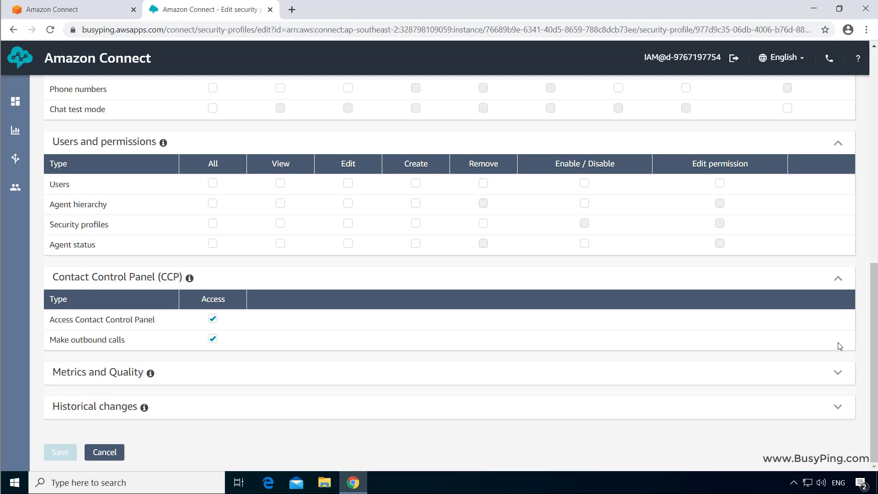
{"action": "left_click", "coordinate": [838, 372]}
{"action": "scroll", "coordinate": [836, 372], "scroll_direction": "down", "scroll_amount": 3}
{"action": "left_click", "coordinate": [838, 406]}
{"action": "scroll", "coordinate": [837, 406], "scroll_direction": "down", "scroll_amount": 1}
Review the granted permissions, highlighting Make outbound calls under the Contact Control Panel
{"action": "scroll", "coordinate": [415, 312], "scroll_direction": "up", "scroll_amount": 10}
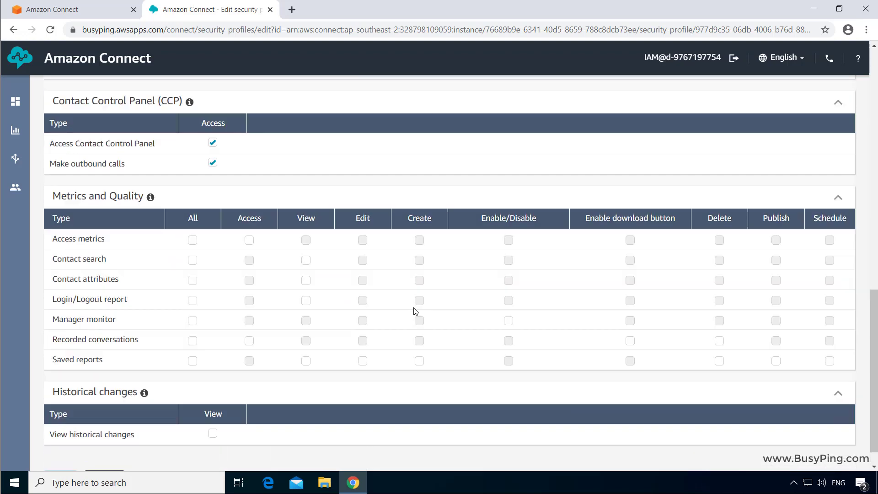
{"action": "scroll", "coordinate": [415, 311], "scroll_direction": "up", "scroll_amount": 1}
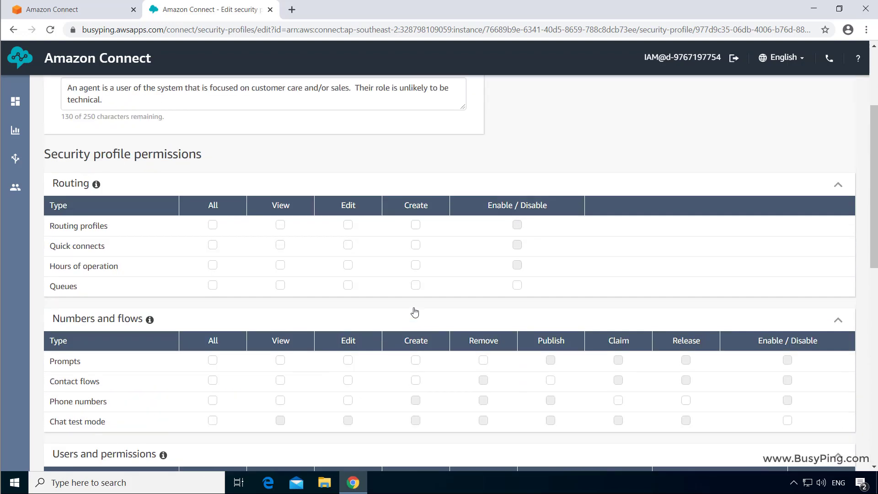
{"action": "scroll", "coordinate": [415, 311], "scroll_direction": "up", "scroll_amount": 1}
{"action": "scroll", "coordinate": [412, 309], "scroll_direction": "down", "scroll_amount": 2}
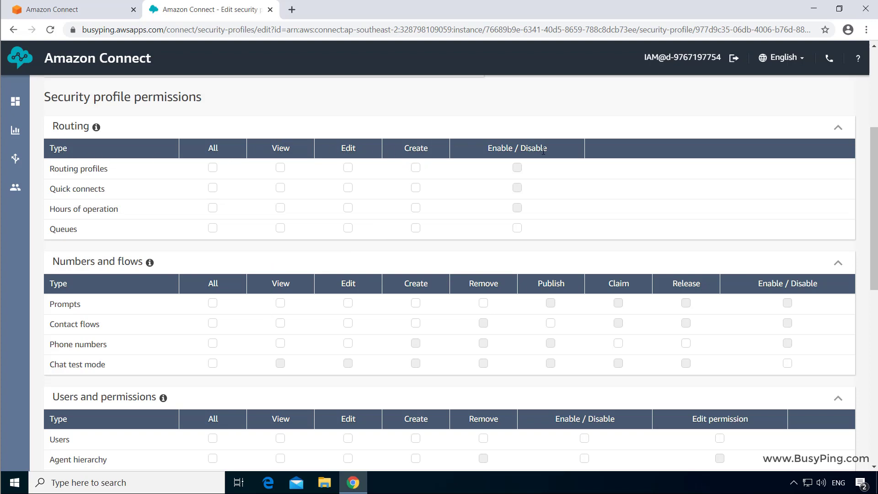
{"action": "scroll", "coordinate": [543, 150], "scroll_direction": "down", "scroll_amount": 2}
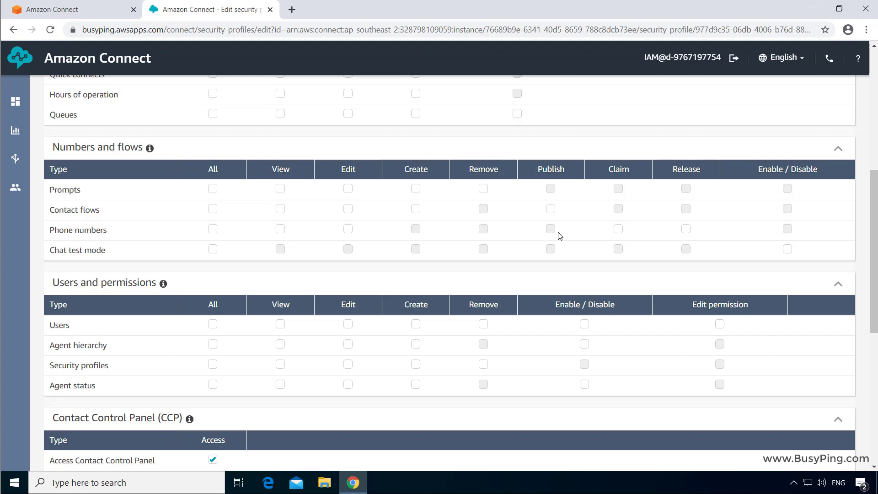
{"action": "scroll", "coordinate": [558, 236], "scroll_direction": "down", "scroll_amount": 4}
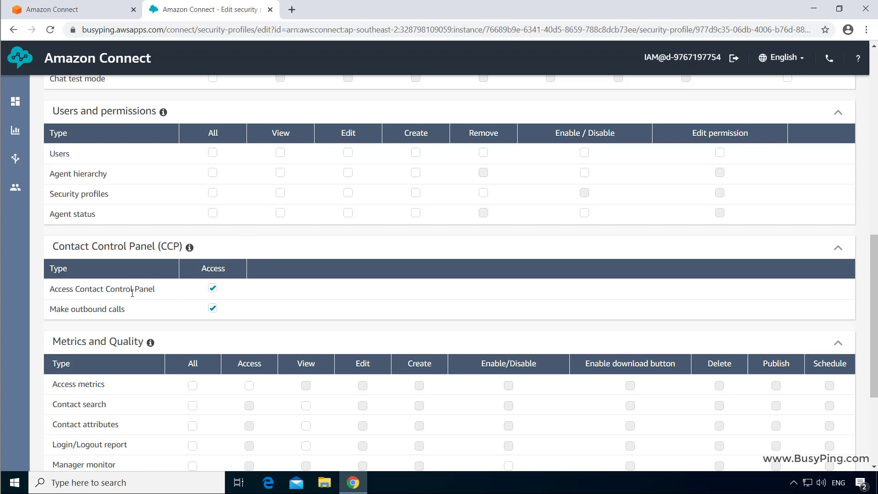
{"action": "left_click_drag", "start_coordinate": [50, 309], "coordinate": [138, 311]}
{"action": "left_click", "coordinate": [135, 313]}
{"action": "scroll", "coordinate": [386, 284], "scroll_direction": "down", "scroll_amount": 4}
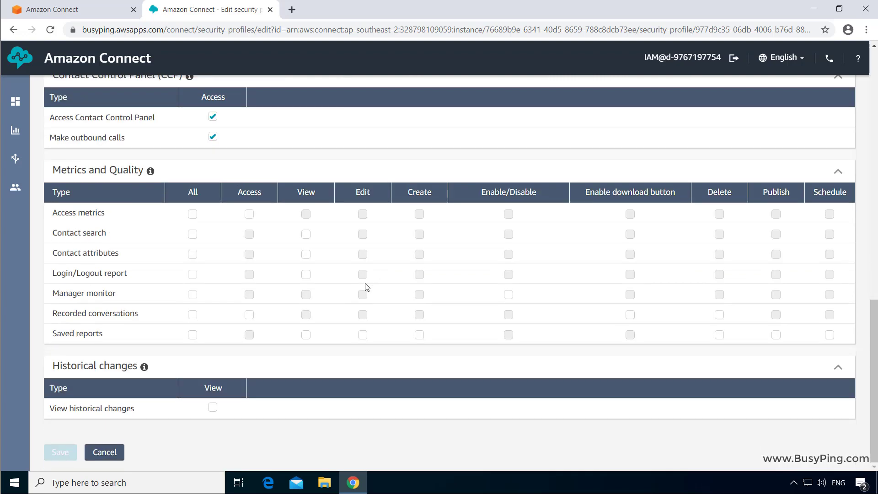
Leave the Agent profile unsaved, then select and confirm removal of the Agent security profile
{"action": "left_click", "coordinate": [101, 452]}
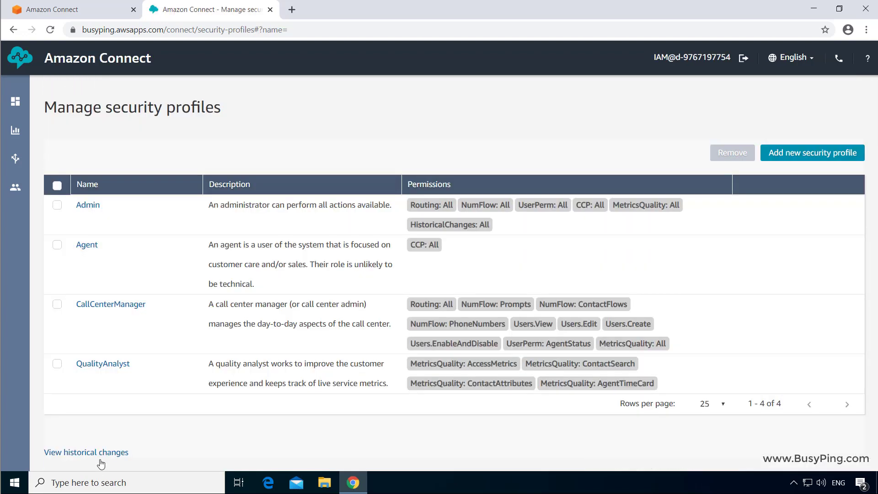
{"action": "left_click", "coordinate": [57, 245]}
{"action": "left_click", "coordinate": [731, 153]}
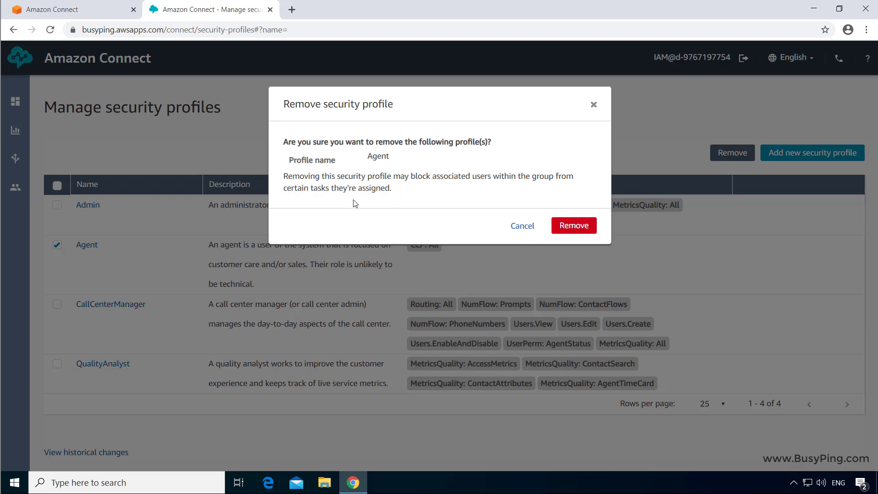
{"action": "left_click", "coordinate": [589, 232]}
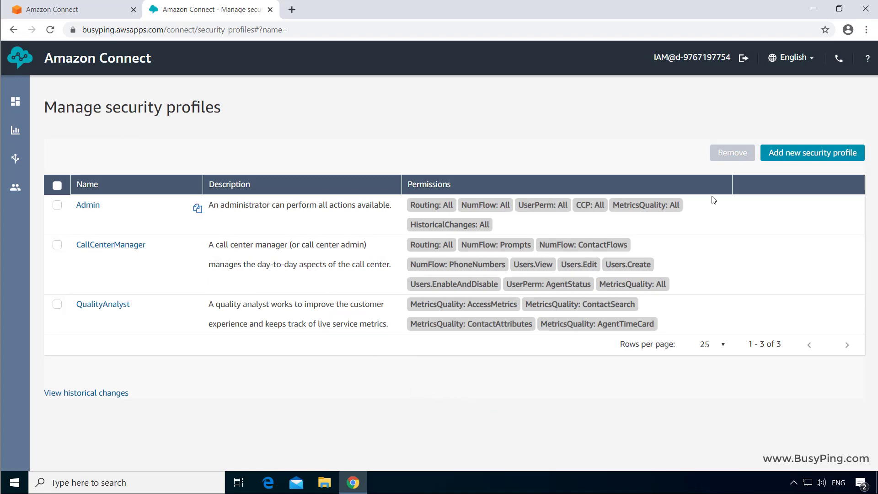
Start a new security profile named Agent-Inbound, described 'Agents who can only receive inbound calls'
{"action": "left_click", "coordinate": [816, 160]}
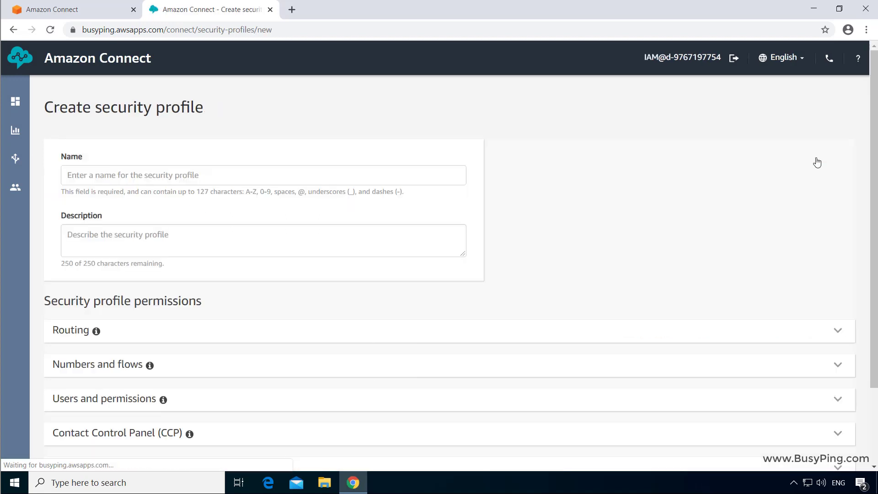
{"action": "left_click", "coordinate": [453, 175]}
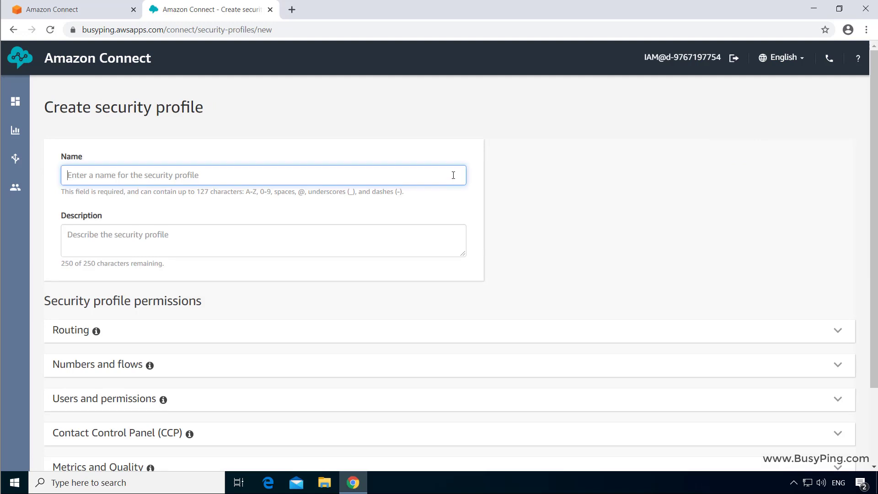
{"action": "type", "text": "Agent-Inbo"}
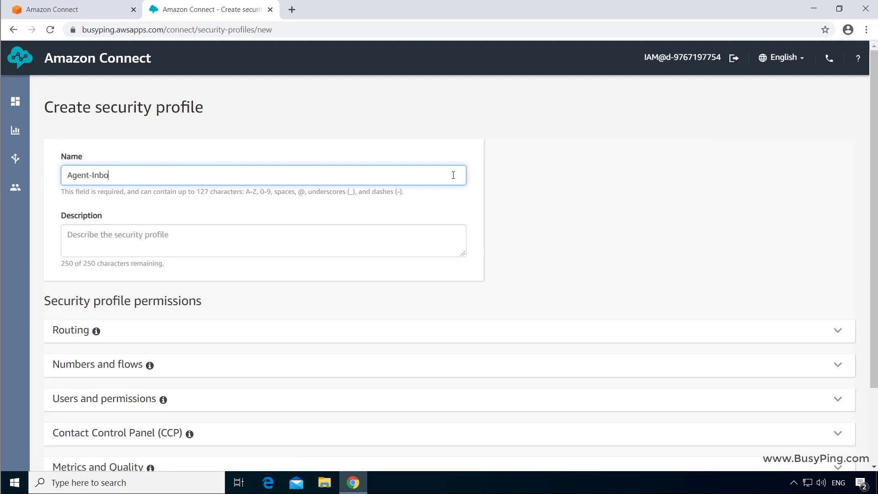
{"action": "type", "text": "und"}
{"action": "left_click", "coordinate": [368, 250]}
{"action": "type", "text": "Agents"}
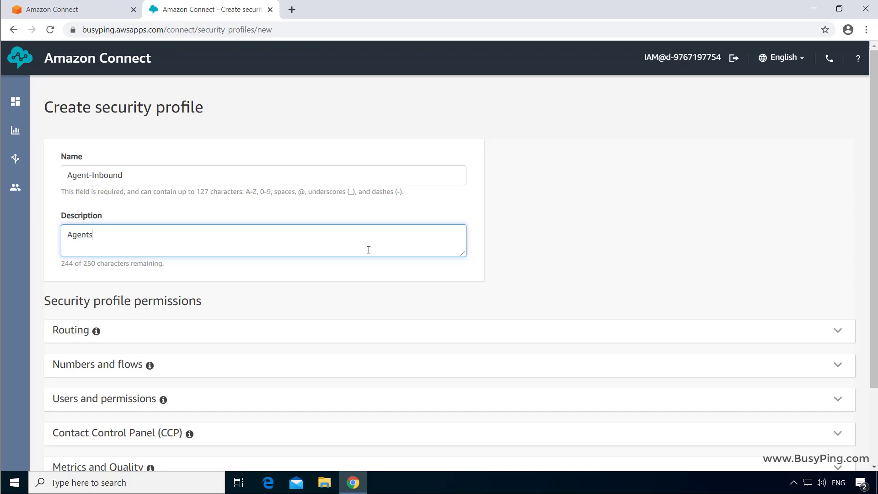
{"action": "type", "text": " who can only receive inbound calls"}
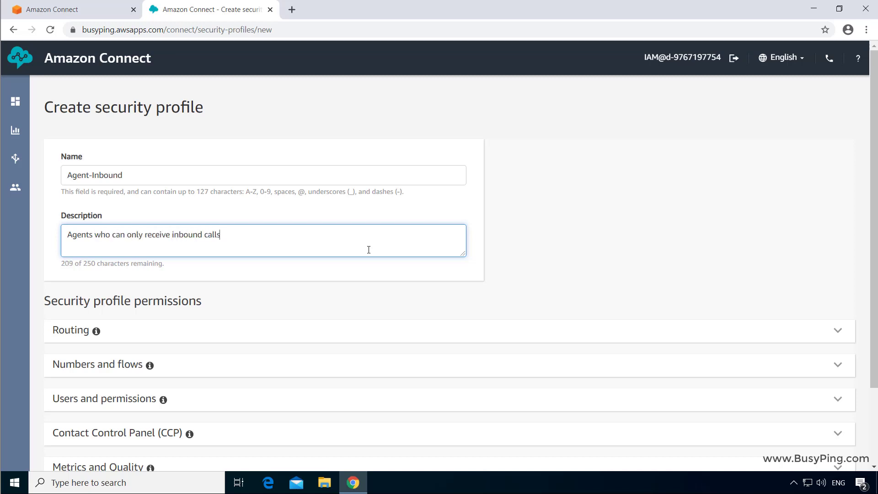
Grant only Access Contact Control Panel permission and save the Agent-Inbound profile
{"action": "scroll", "coordinate": [368, 250], "scroll_direction": "down", "scroll_amount": 3}
{"action": "left_click", "coordinate": [379, 347]}
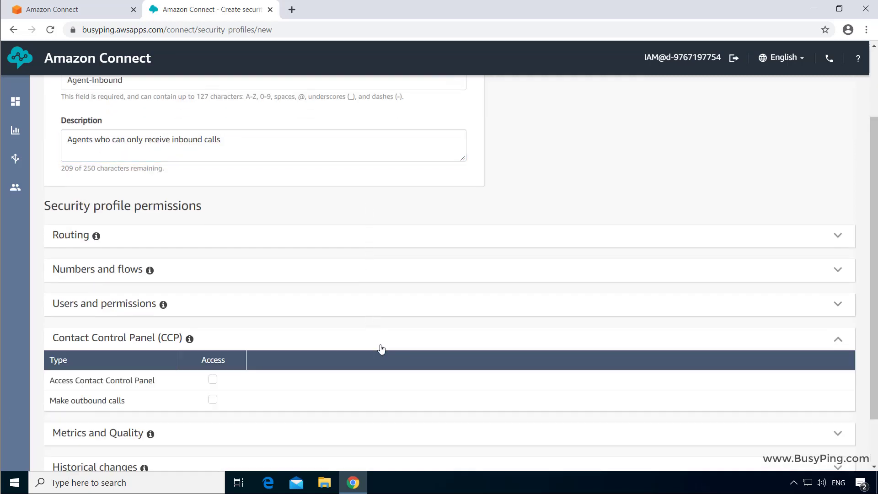
{"action": "scroll", "coordinate": [374, 344], "scroll_direction": "down", "scroll_amount": 2}
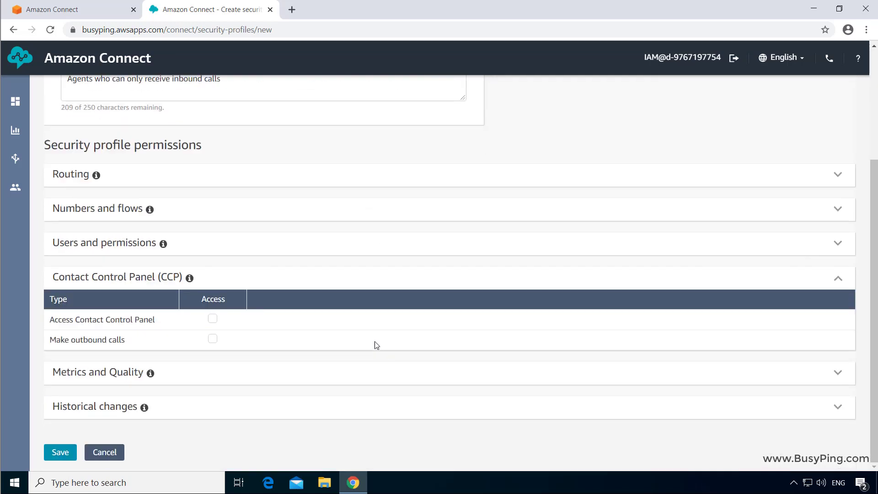
{"action": "left_click", "coordinate": [213, 320]}
{"action": "left_click", "coordinate": [66, 457]}
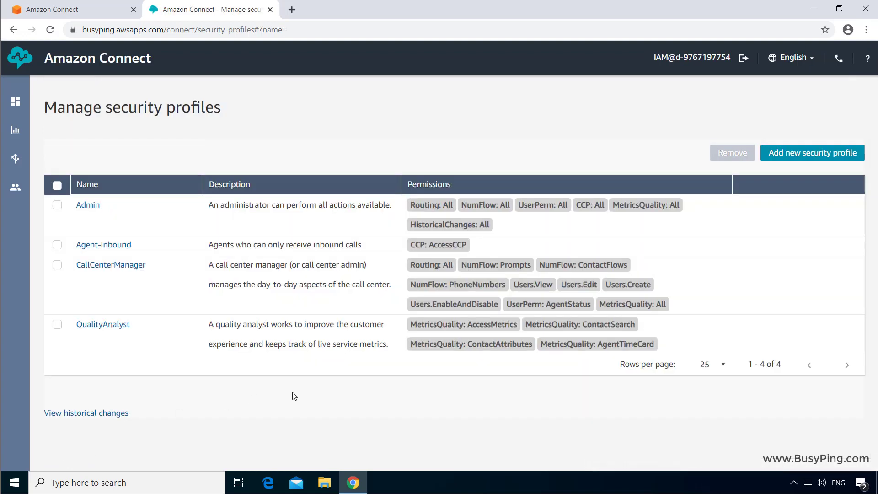
Start a new security profile named Agent-Outbound, described 'Agents who can make and receive calls'
{"action": "left_click", "coordinate": [820, 158]}
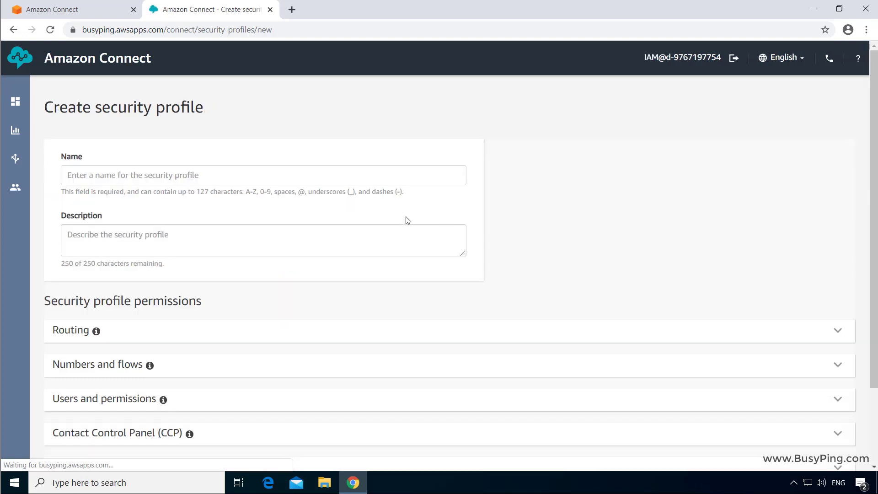
{"action": "type", "text": "Agent-"}
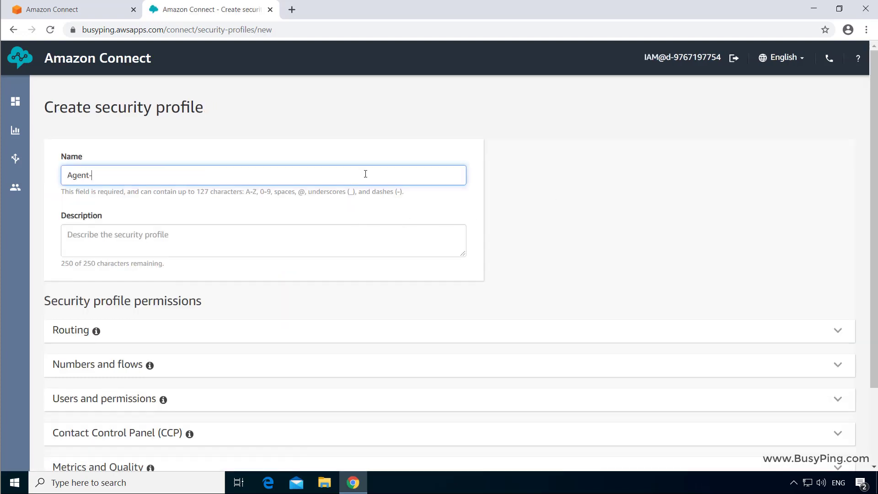
{"action": "type", "text": "Outbound"}
{"action": "key", "text": "Tab"}
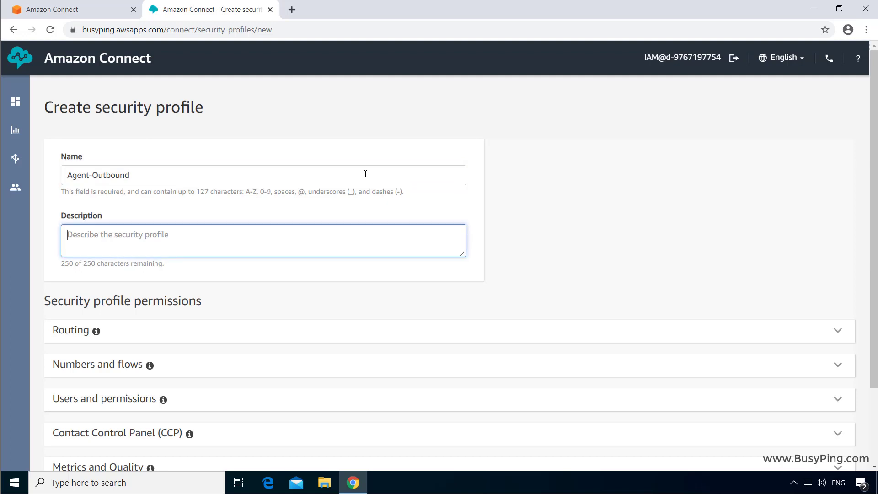
{"action": "type", "text": "Agents who can make and receive calls"}
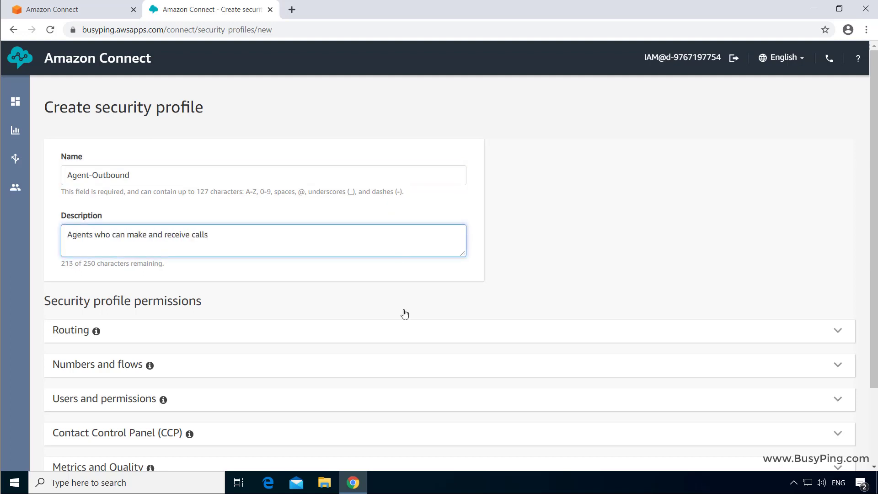
Grant Access Contact Control Panel and Make outbound calls, then save the Agent-Outbound profile
{"action": "scroll", "coordinate": [389, 320], "scroll_direction": "down", "scroll_amount": 2}
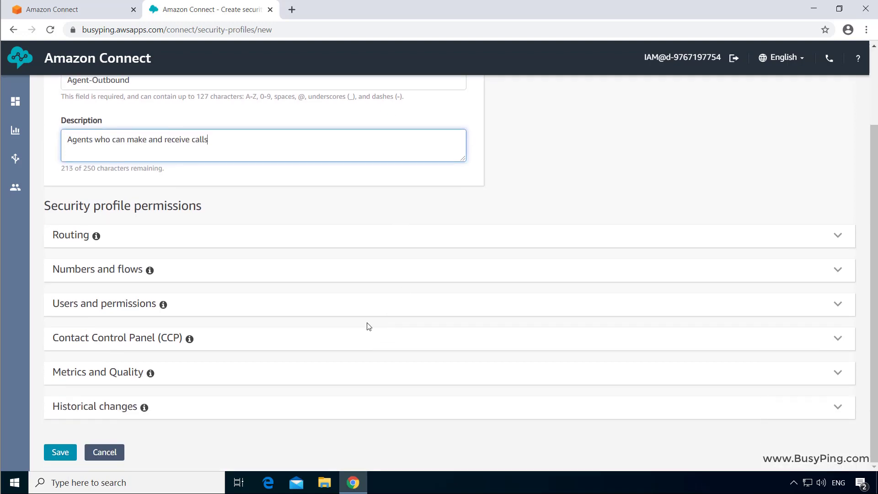
{"action": "left_click", "coordinate": [364, 339]}
{"action": "scroll", "coordinate": [259, 354], "scroll_direction": "down", "scroll_amount": 2}
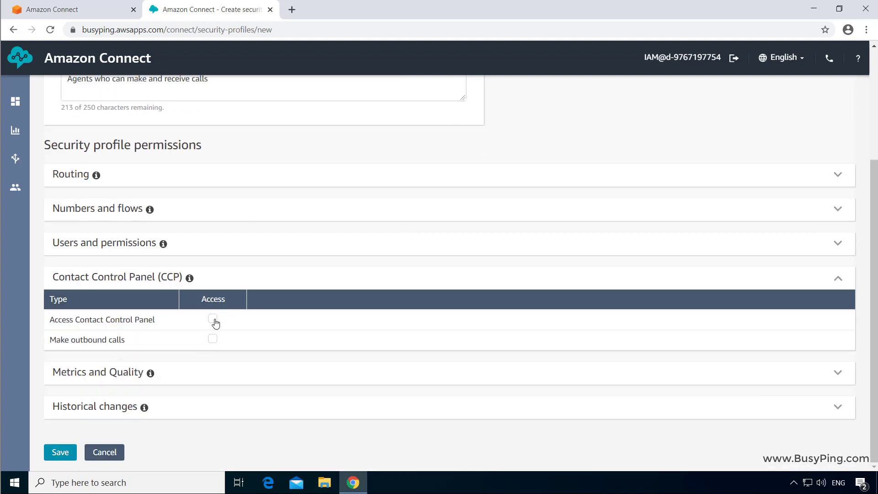
{"action": "left_click", "coordinate": [213, 319]}
{"action": "left_click", "coordinate": [212, 338]}
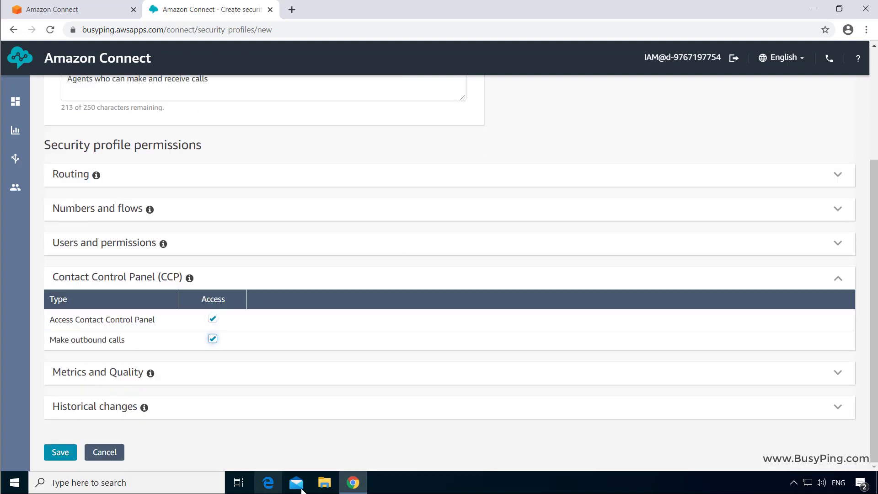
{"action": "left_click", "coordinate": [53, 456]}
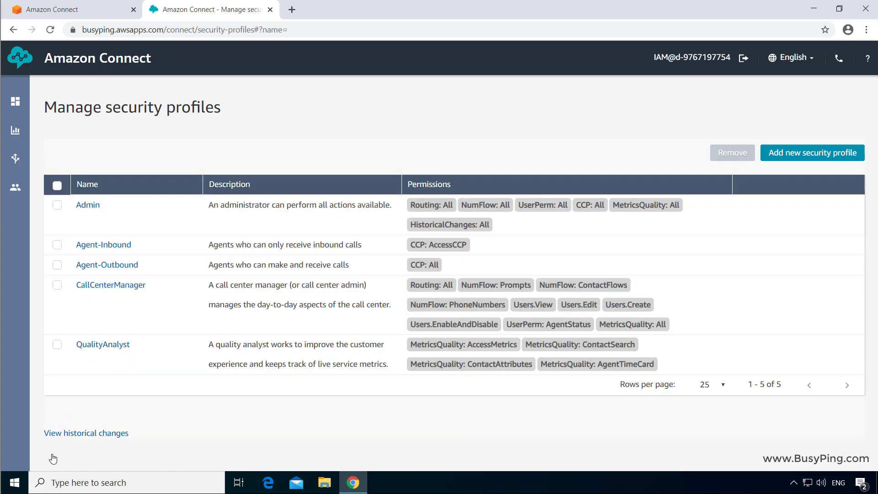
Open the user without a security profile for editing from the User management list
{"action": "mouse_move", "coordinate": [17, 183]}
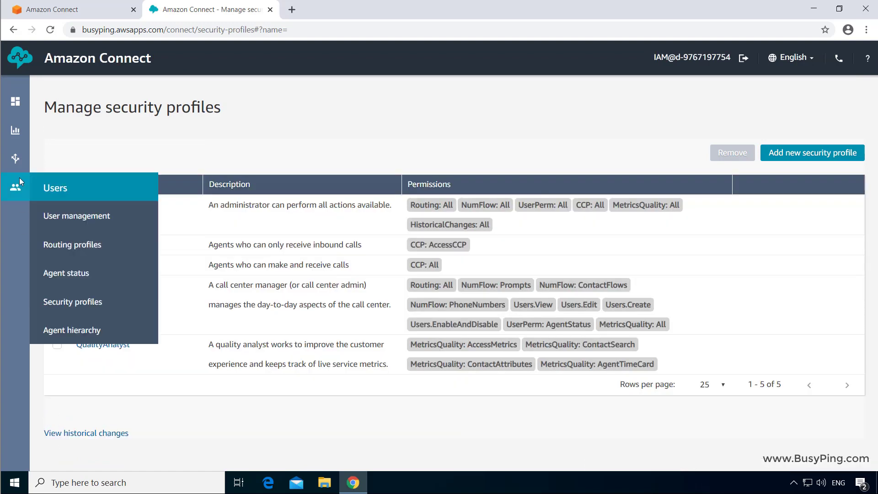
{"action": "left_click", "coordinate": [63, 219]}
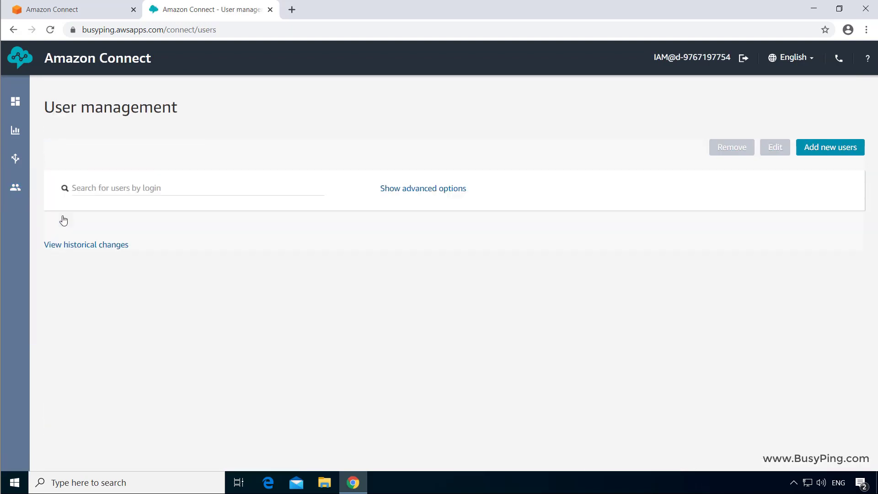
{"action": "left_click", "coordinate": [58, 260]}
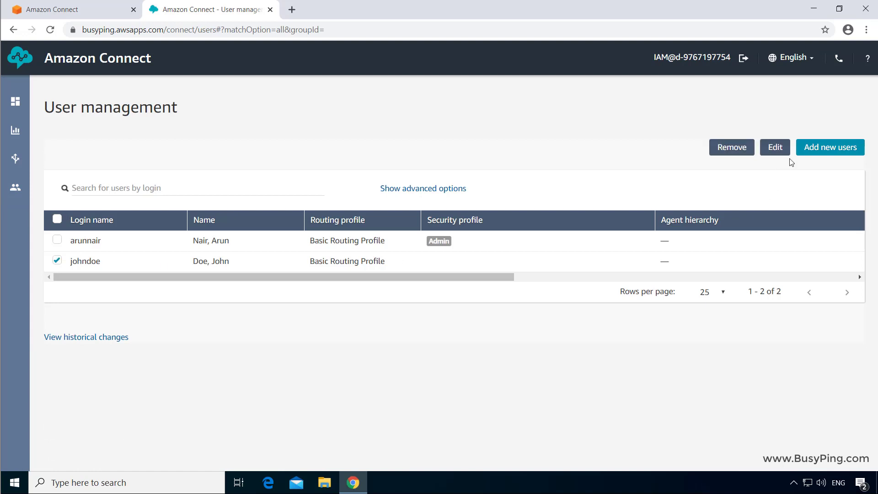
{"action": "left_click", "coordinate": [783, 151]}
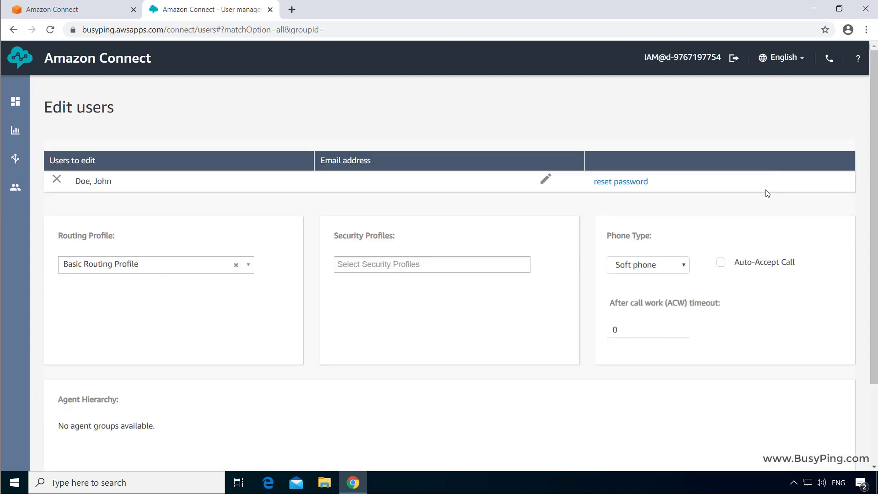
Assign the Agent-Inbound security profile to the user and save
{"action": "left_click", "coordinate": [421, 266]}
{"action": "type", "text": "agent"}
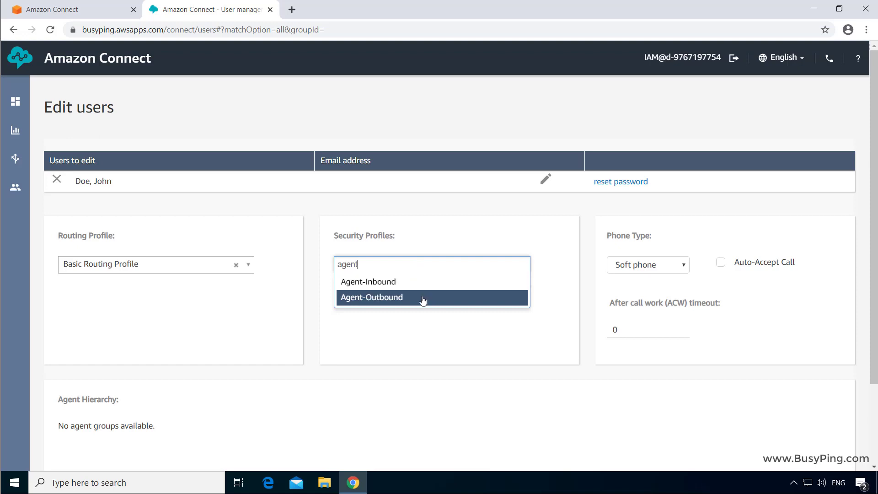
{"action": "left_click", "coordinate": [418, 283]}
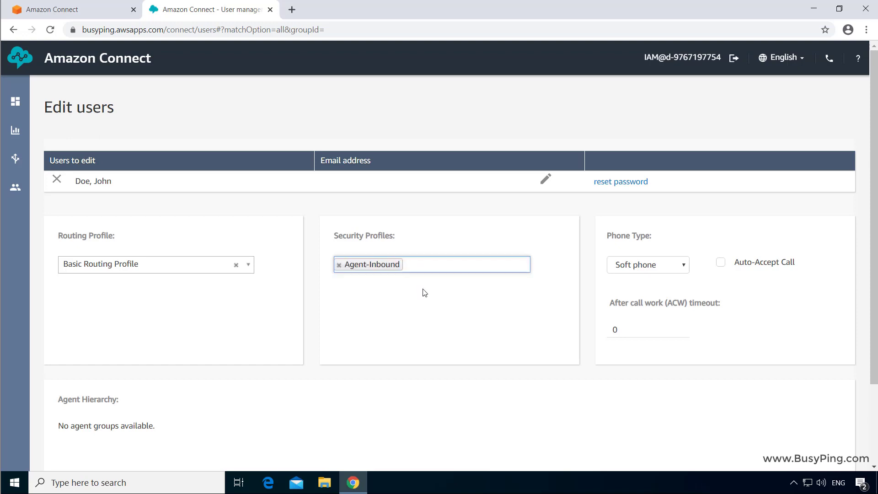
{"action": "scroll", "coordinate": [423, 293], "scroll_direction": "down", "scroll_amount": 2}
{"action": "left_click", "coordinate": [63, 452]}
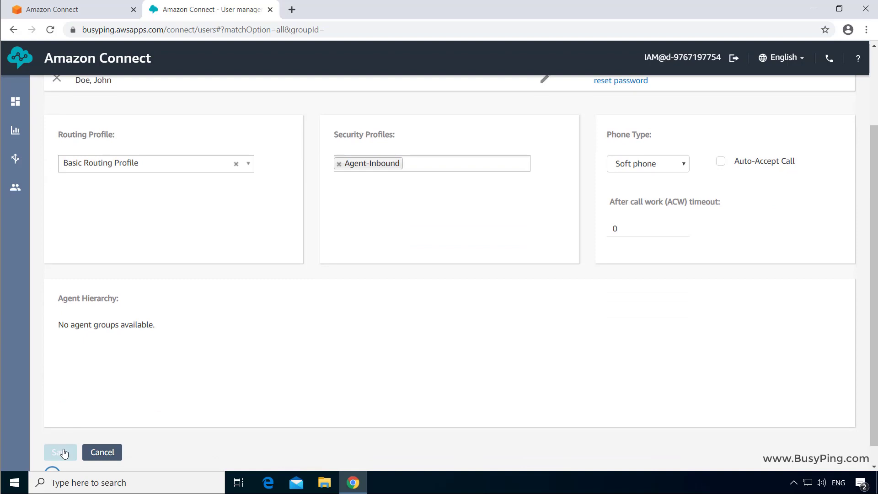